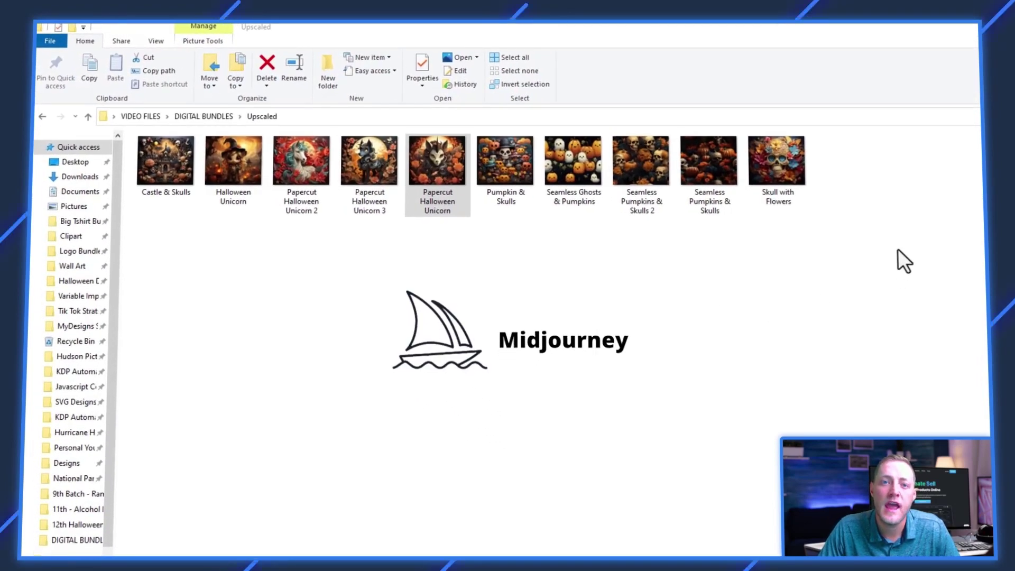
Look over the ten upscaled Halloween images in the Upscaled folder and restore its window from full screen
click(890, 206)
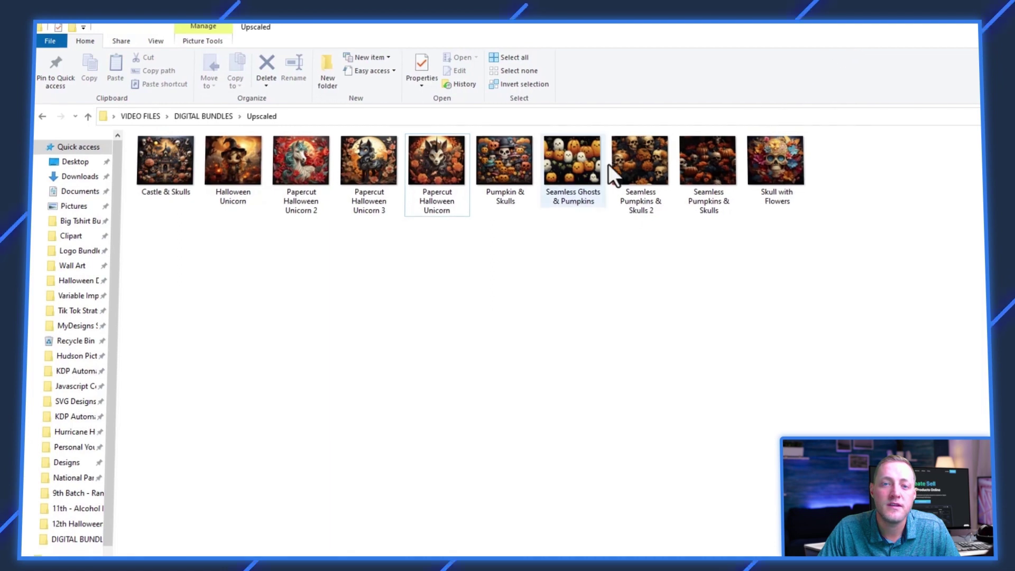
drag(595, 32, 340, 188)
Upload Halloween Unicorn.png, confirming the action, to create listing #1576738 in DIGITAL BUNDLES
click(113, 134)
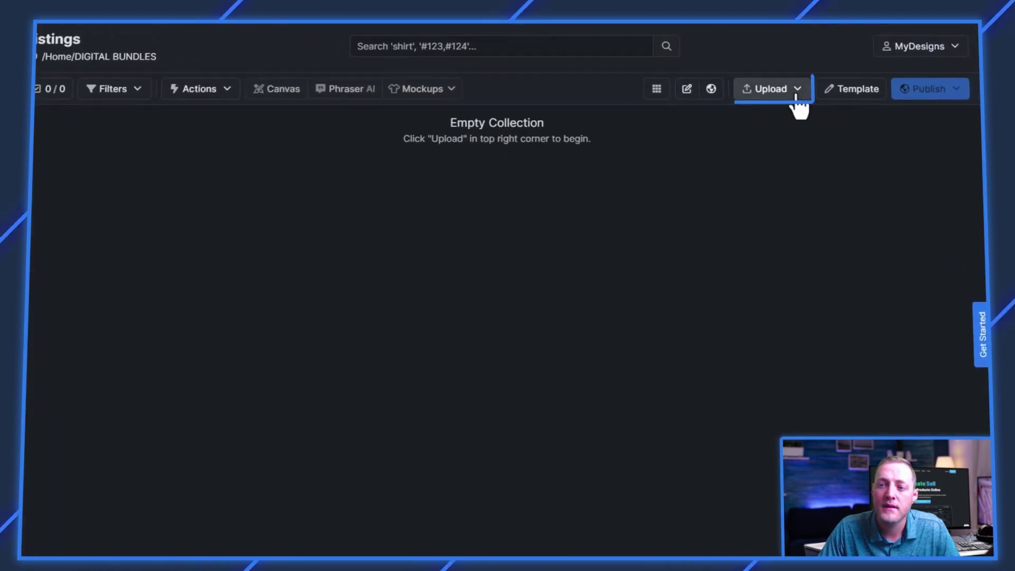
click(772, 98)
click(778, 118)
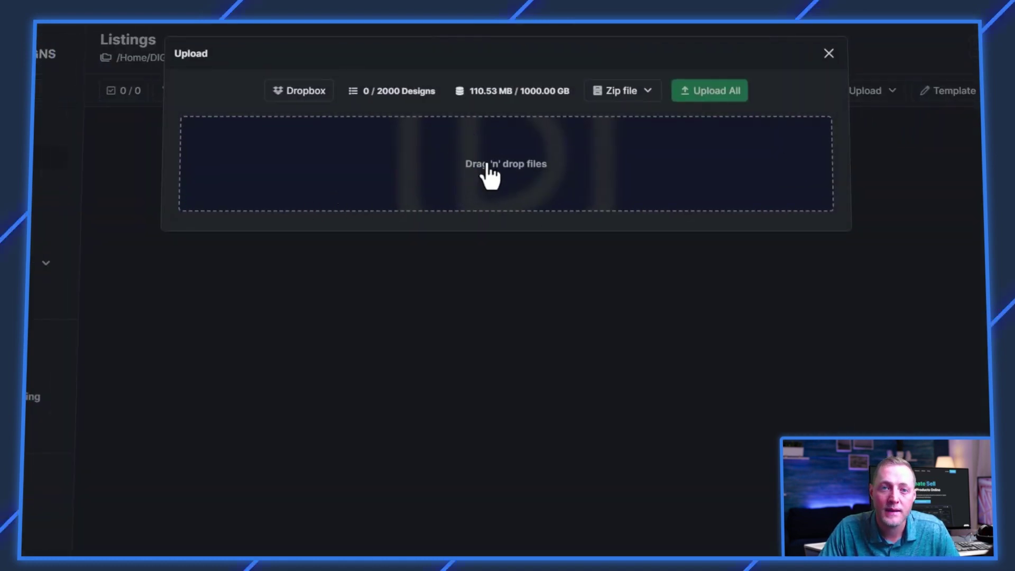
drag(21, 227, 399, 189)
click(701, 94)
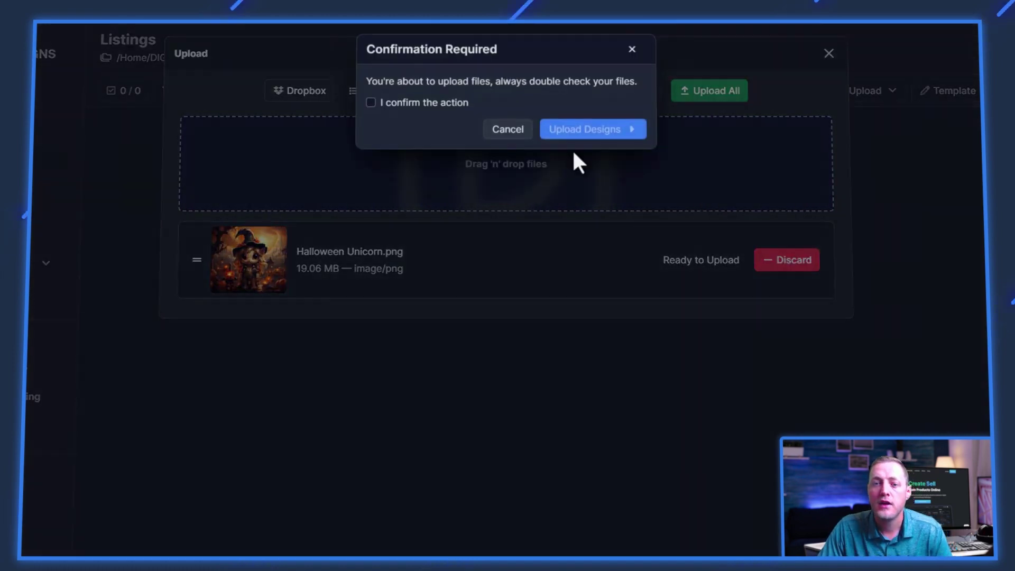
click(449, 102)
click(603, 129)
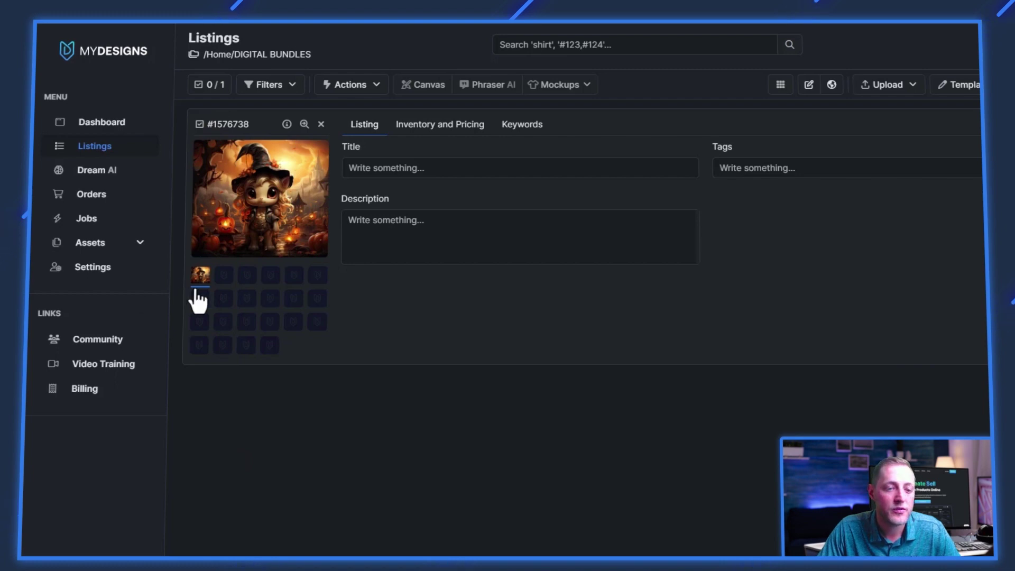
Drop the remaining Halloween images, including Papercut Halloween Unicorn 2, into the listing's empty file slots
click(224, 275)
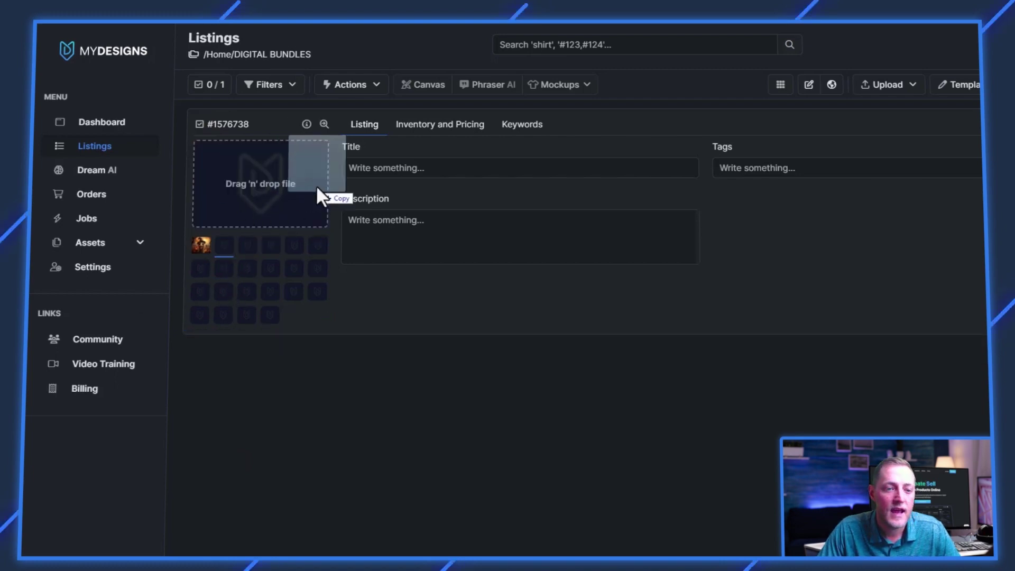
drag(316, 190, 262, 197)
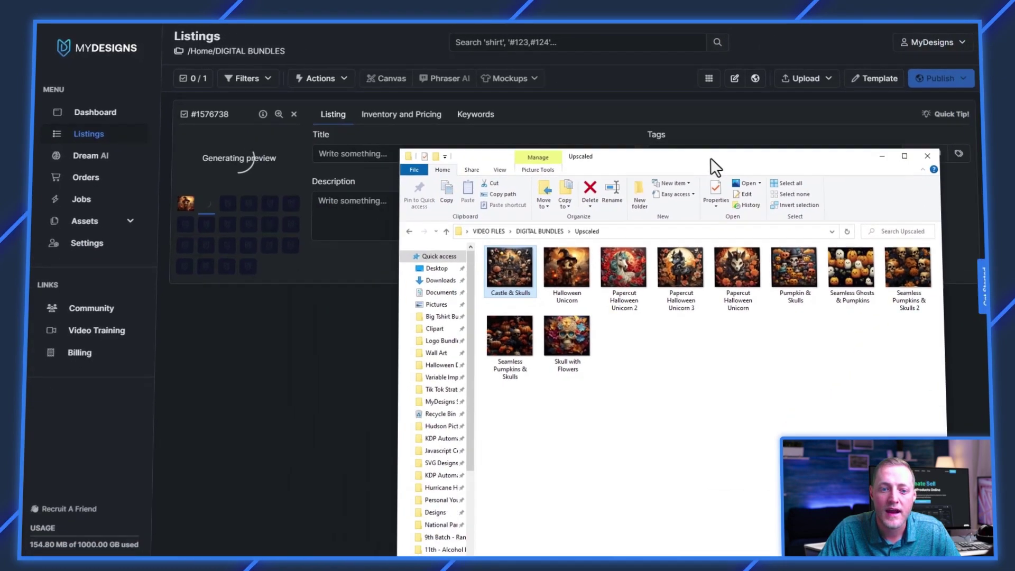
drag(711, 157, 762, 99)
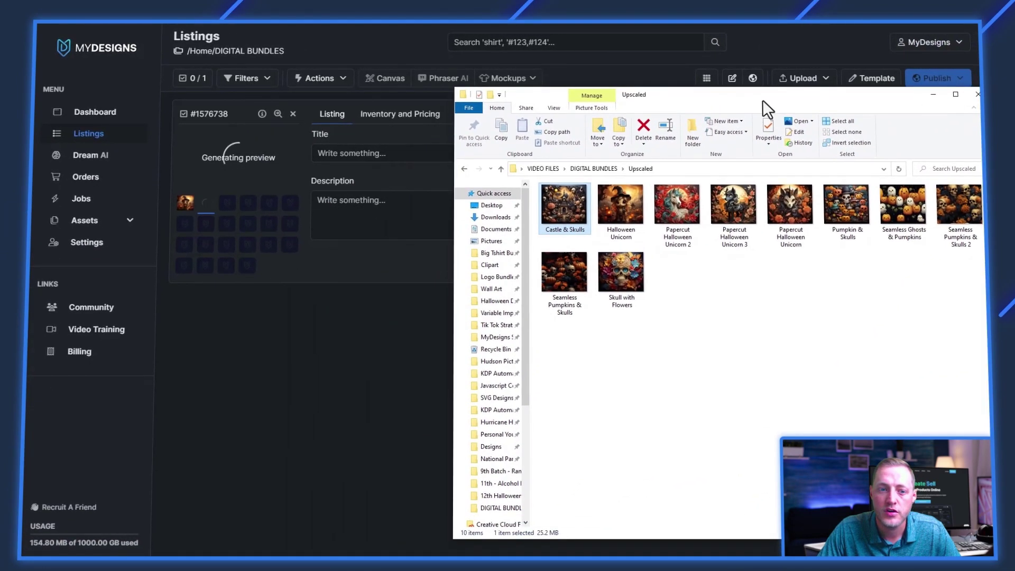
click(695, 296)
click(228, 260)
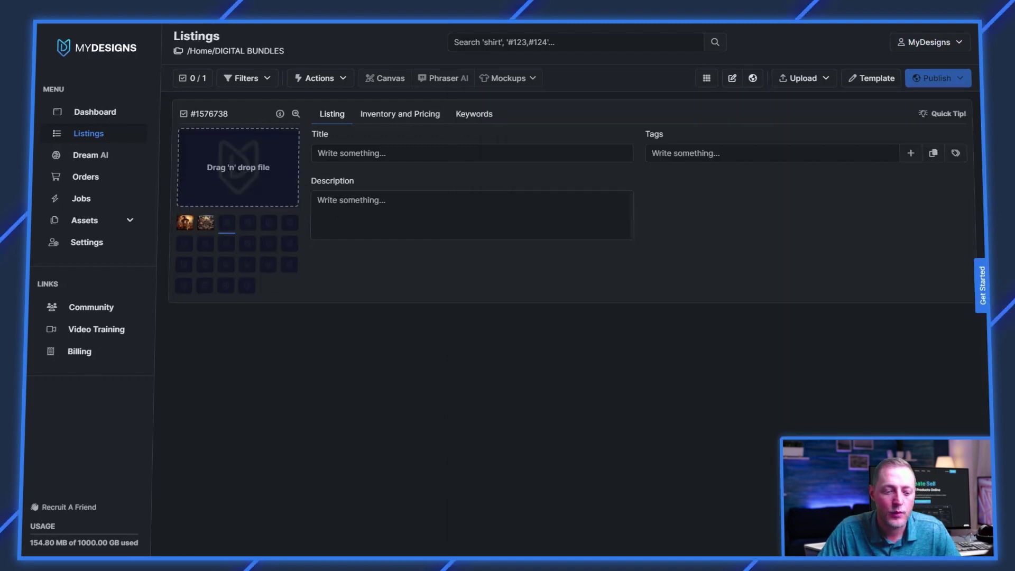
click(227, 550)
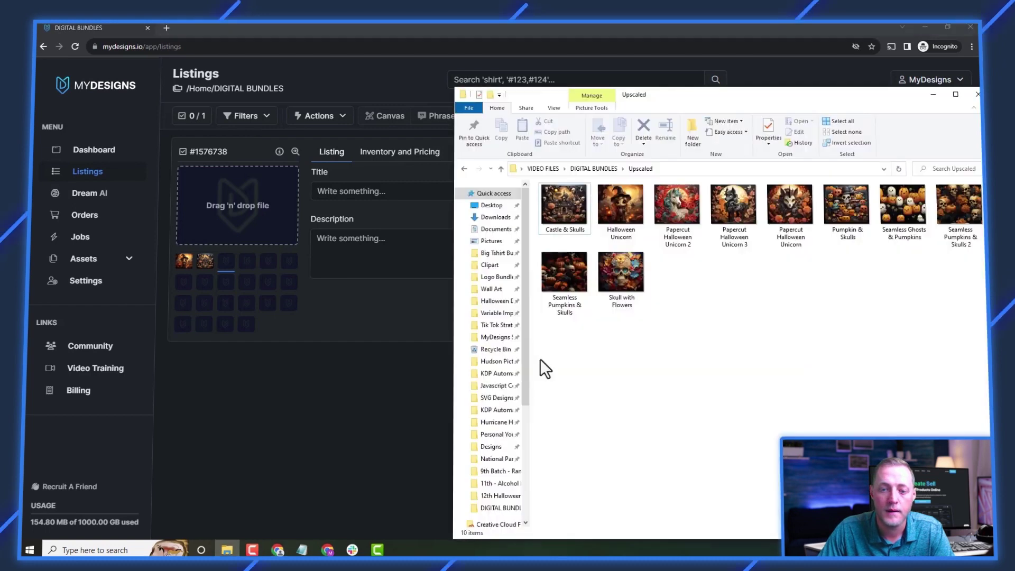
drag(676, 206, 240, 222)
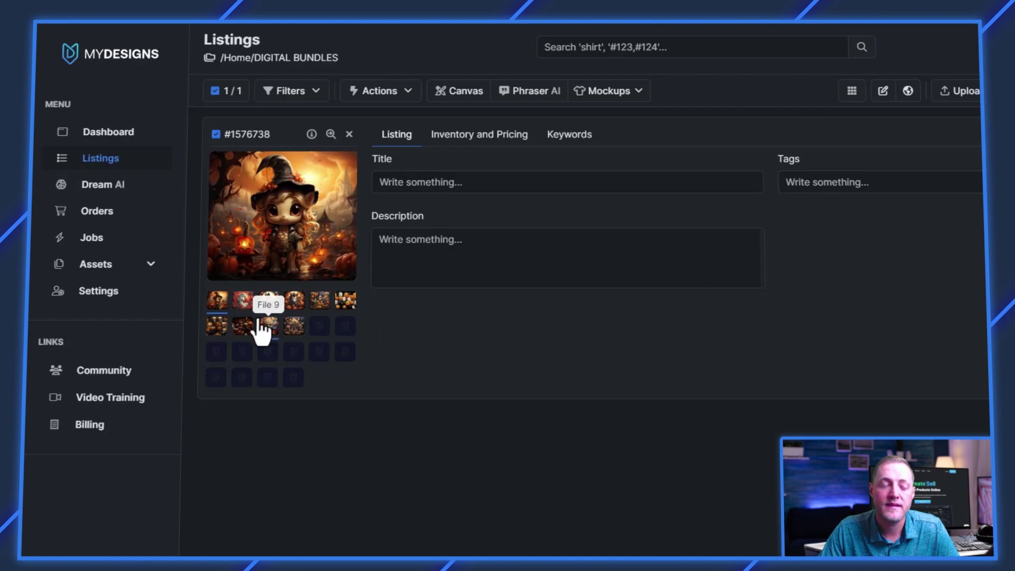
mouse_move(344, 303)
click(414, 283)
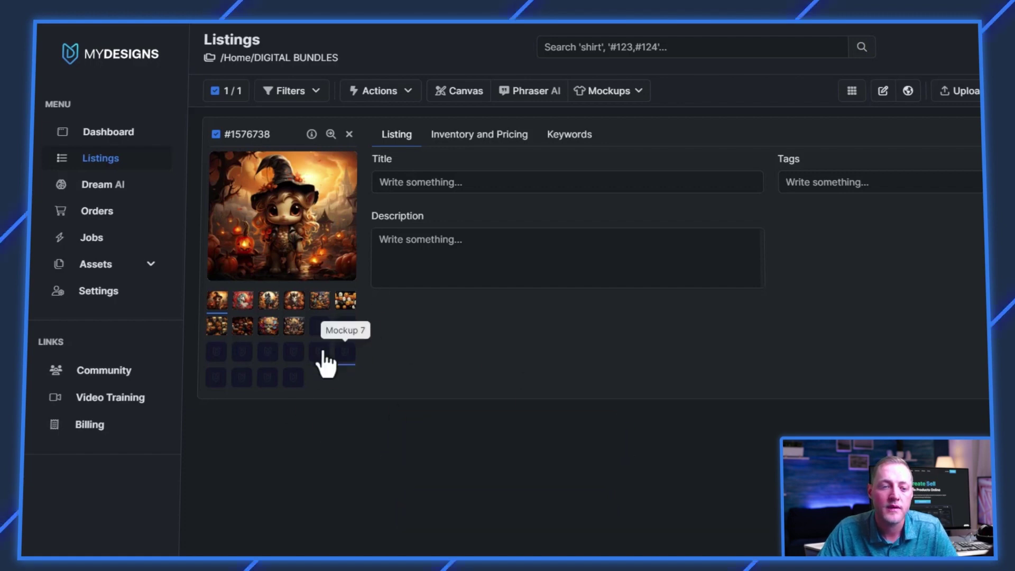
click(409, 267)
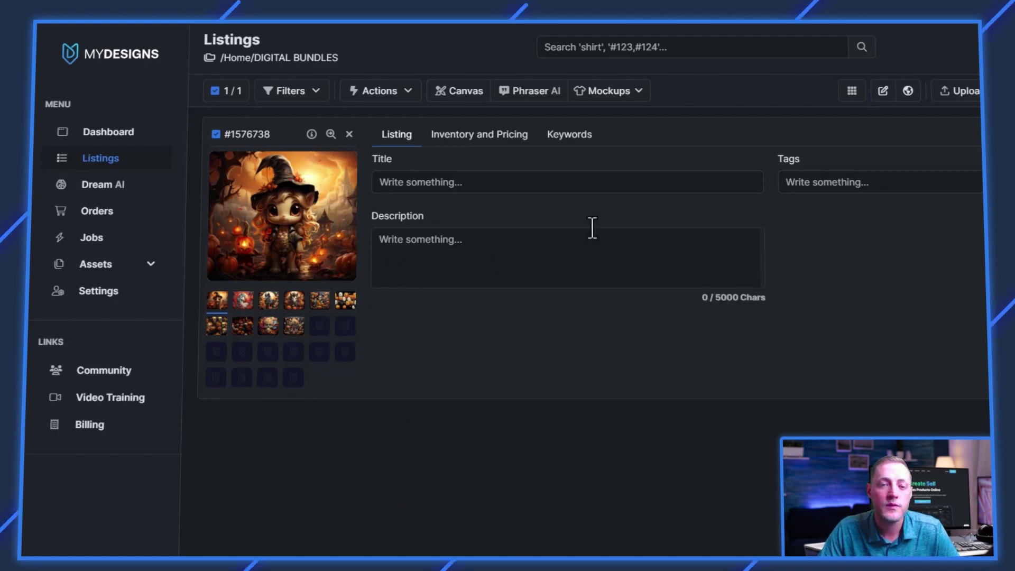
click(339, 361)
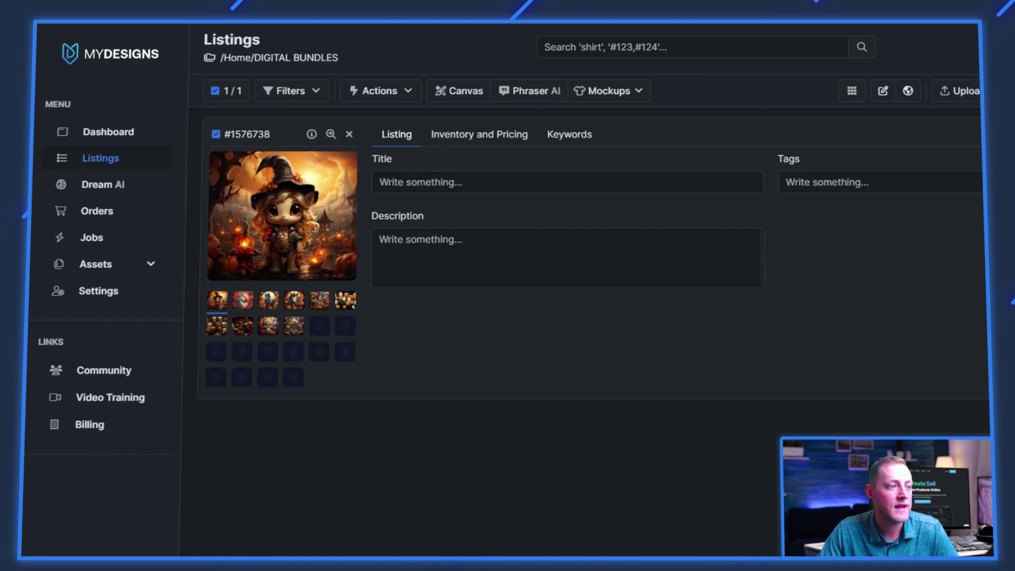
Add the ETSY SELLER LISTING MOCKUP jpg to the listing's empty file slot
drag(632, 362, 344, 329)
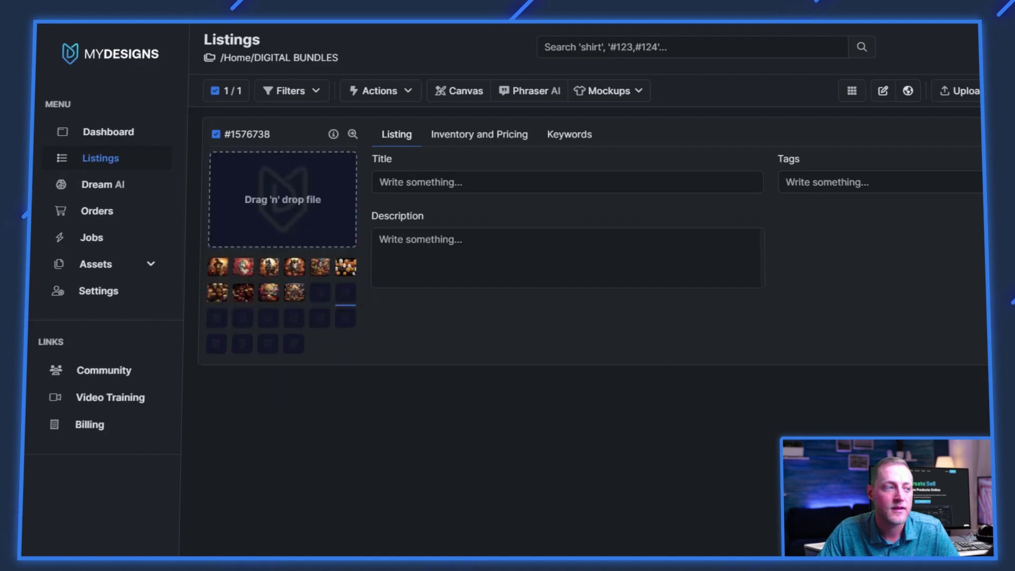
drag(293, 205, 306, 202)
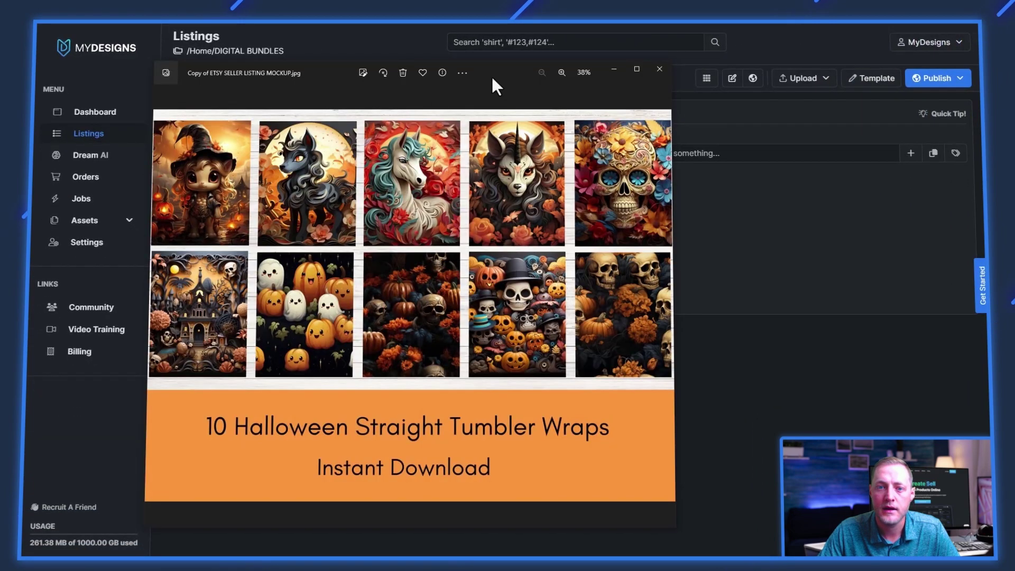
View the 10 Halloween Straight Tumbler Wraps mockup maximized in Photos, then close the viewer
double_click(490, 75)
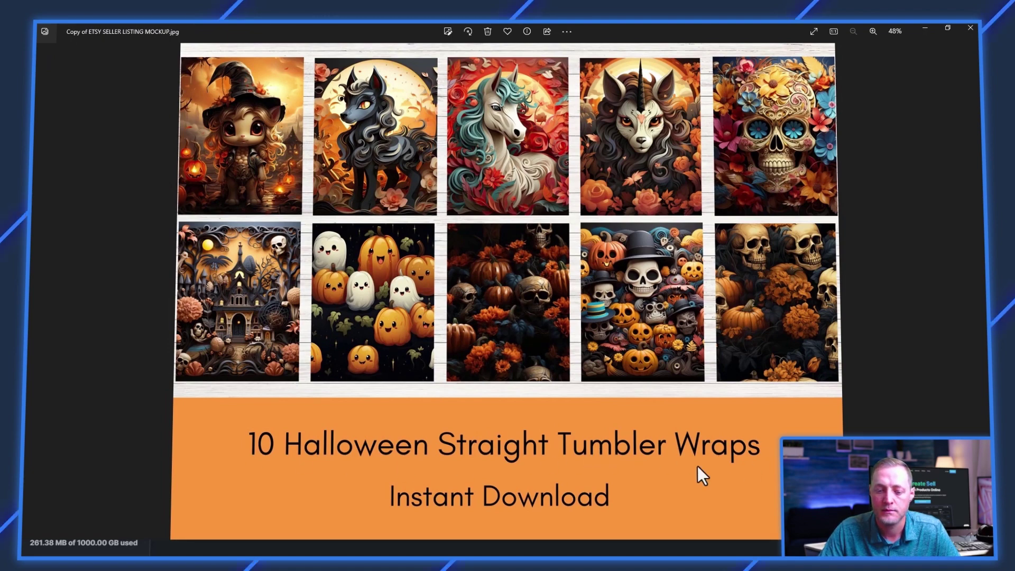
click(971, 28)
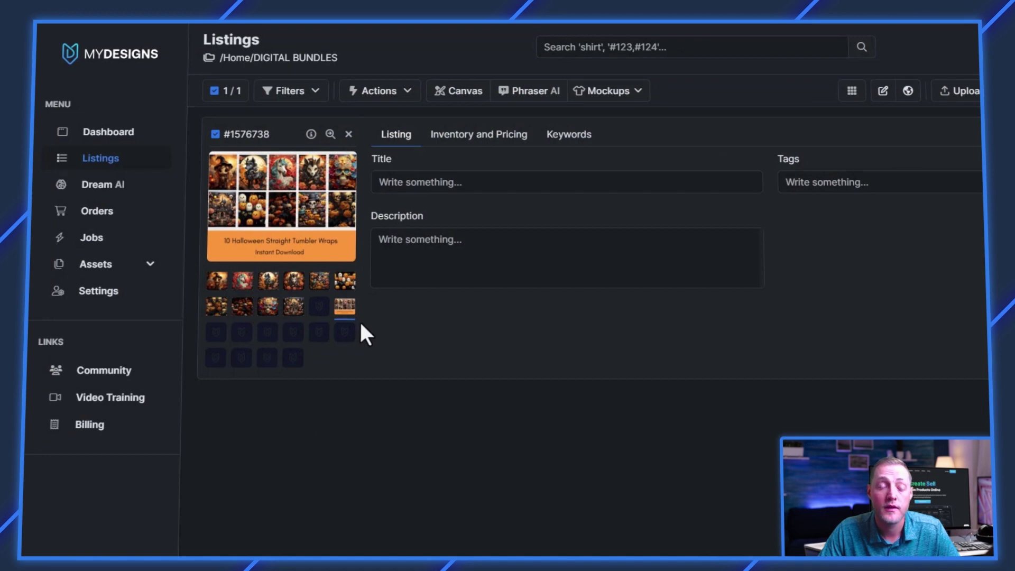
In the image mockup generator's Drinkware category, enable multi-select and add the 20oz straight tumbler mockup
click(391, 235)
click(359, 308)
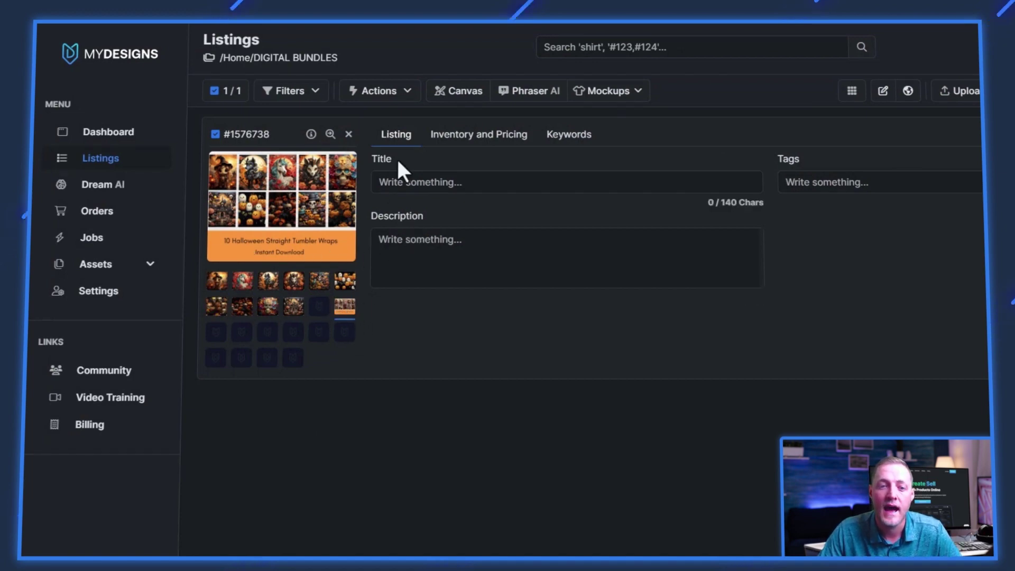
click(527, 95)
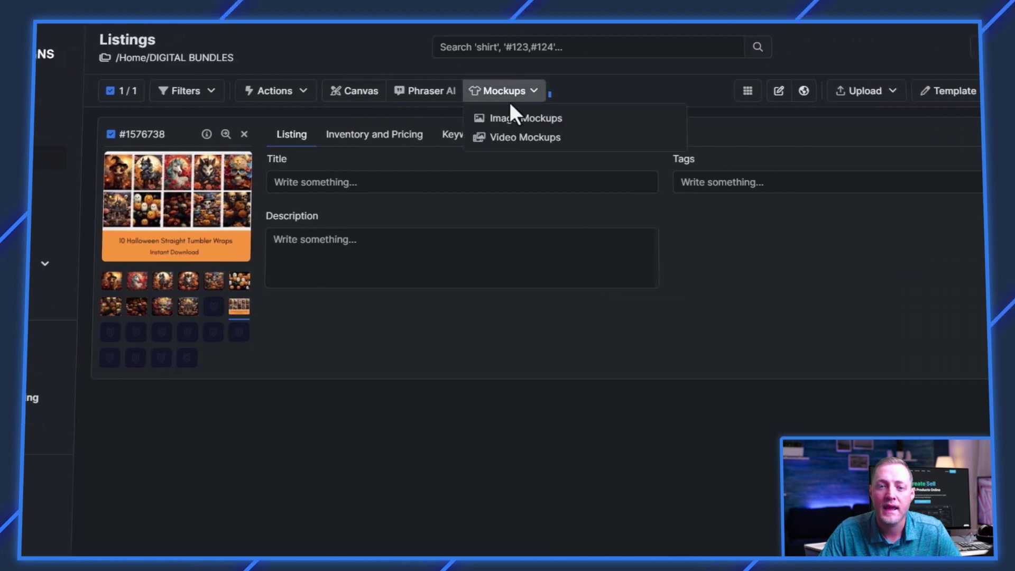
click(539, 121)
click(103, 118)
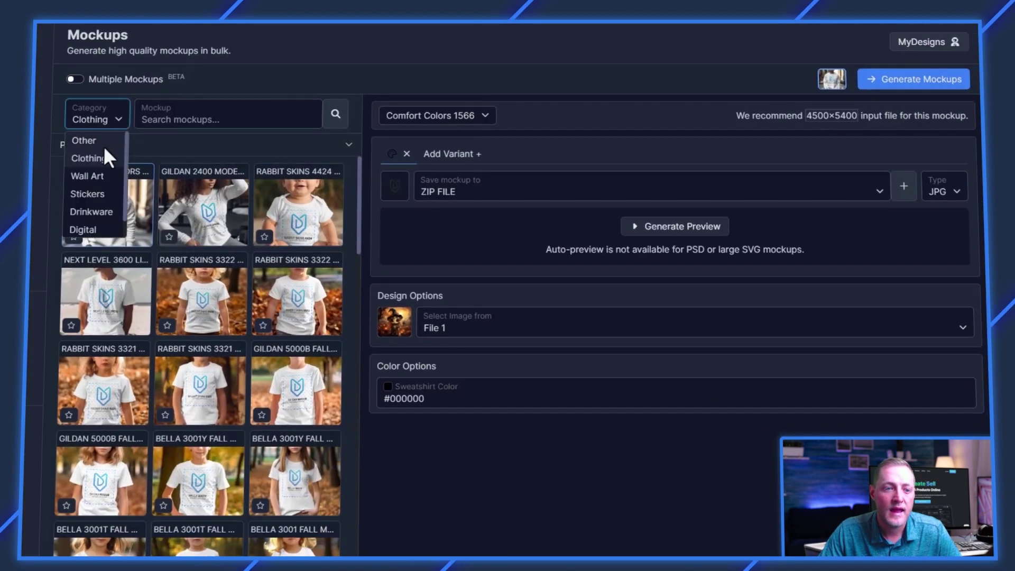
click(100, 212)
scroll(303, 220, down, 2)
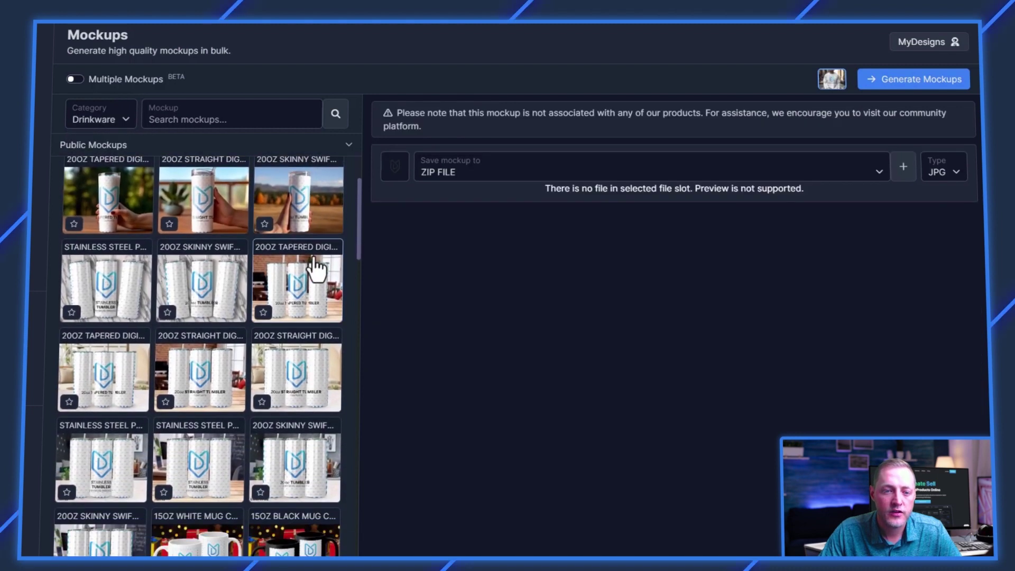
click(75, 79)
scroll(302, 268, down, 1)
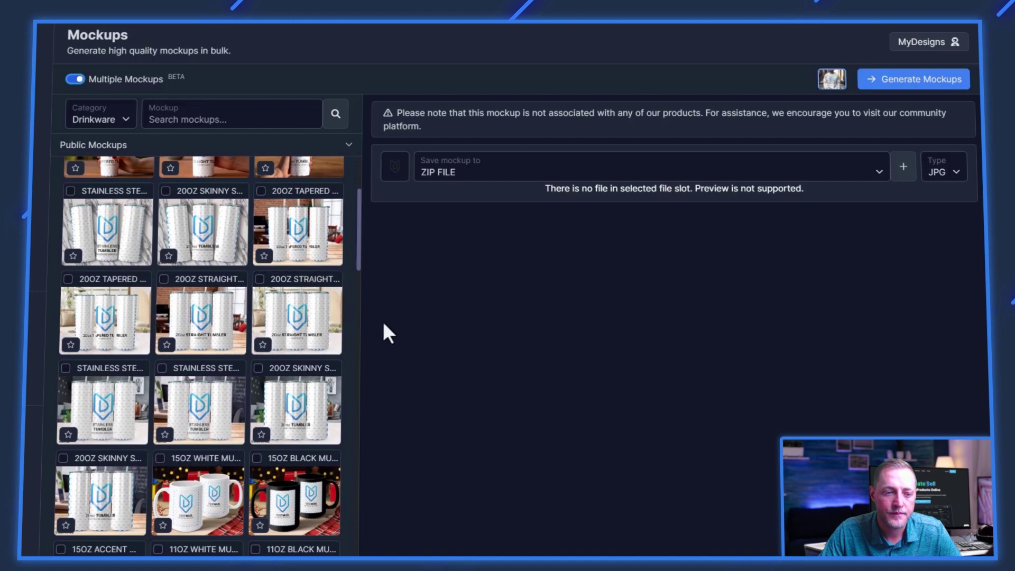
click(286, 294)
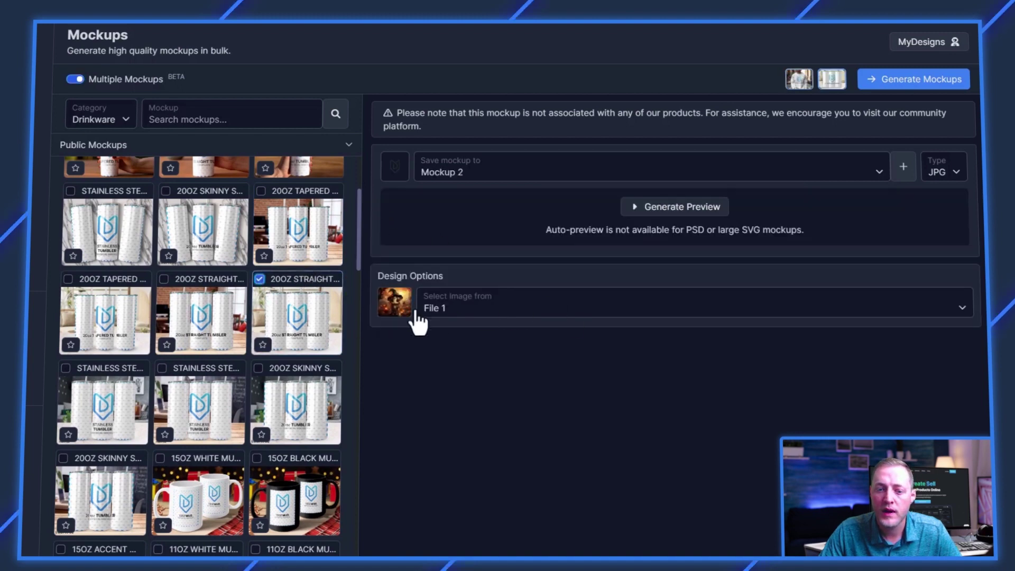
Keep JPG as the output file type for the mockups
click(471, 177)
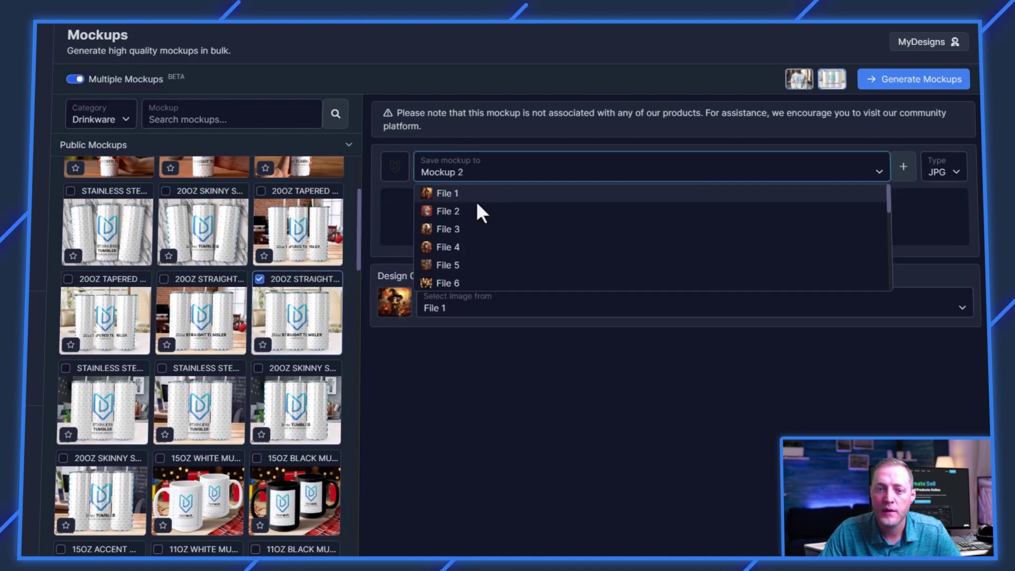
click(476, 177)
click(961, 180)
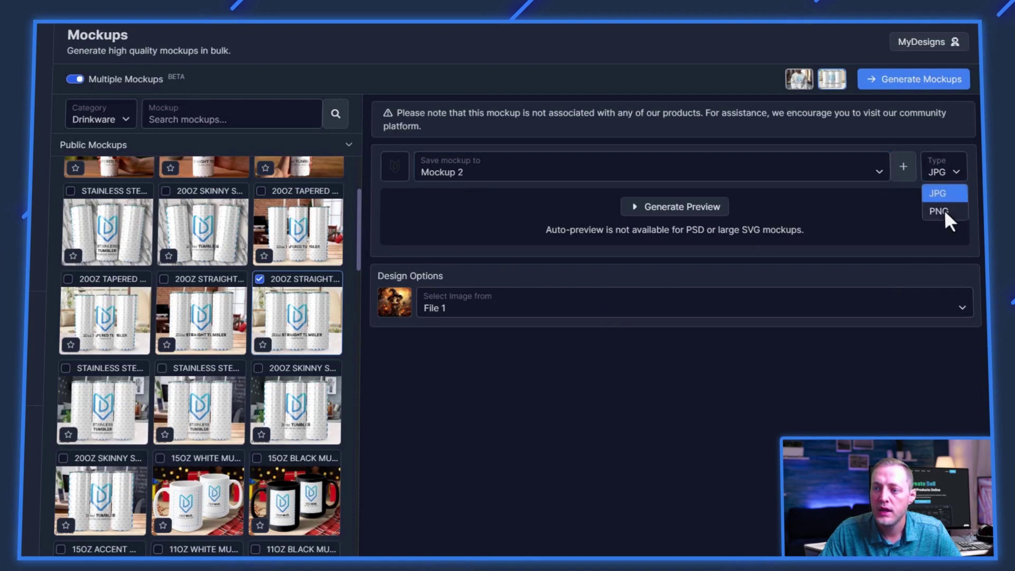
click(943, 194)
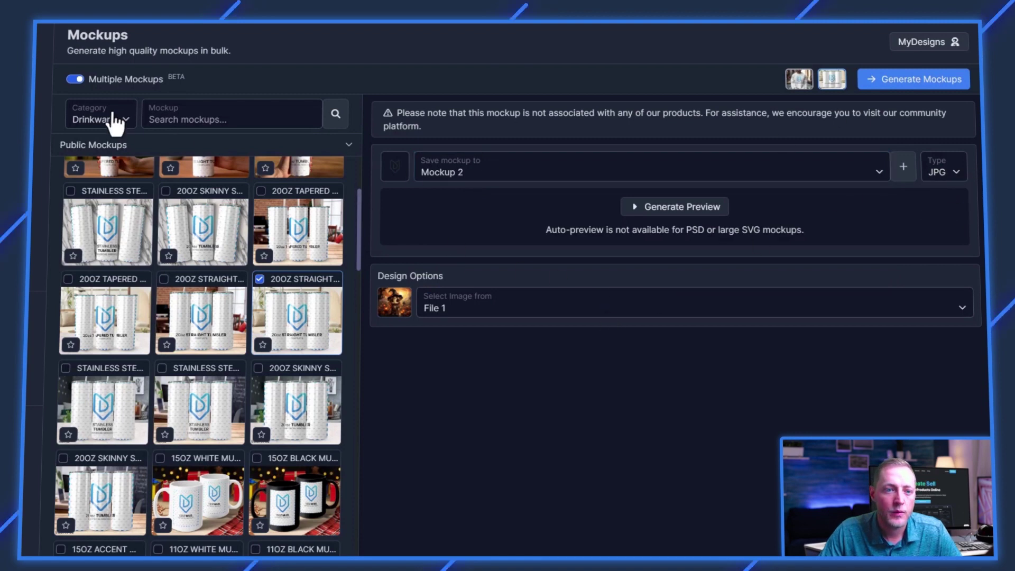
scroll(207, 269, down, 5)
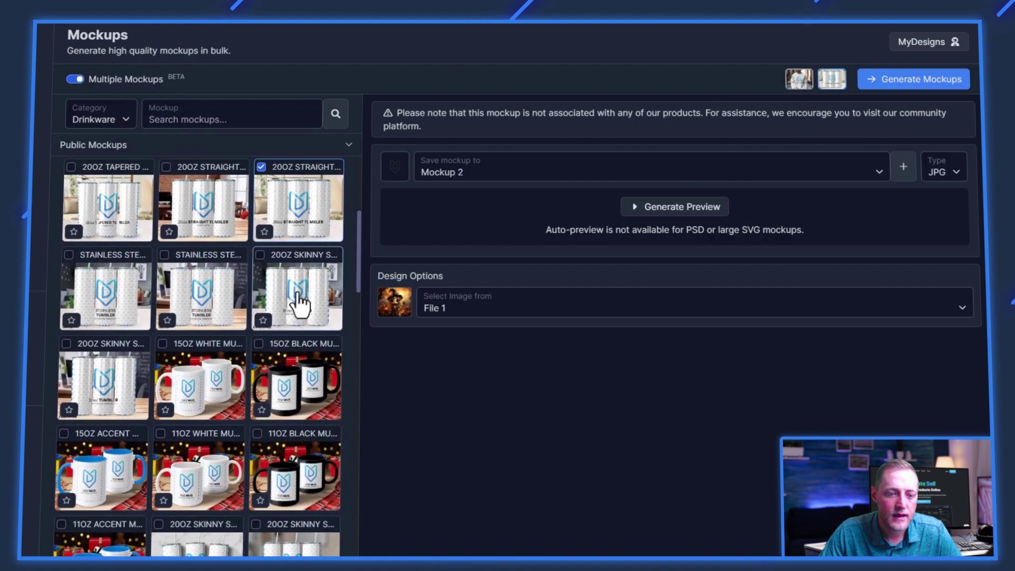
scroll(260, 272, up, 1)
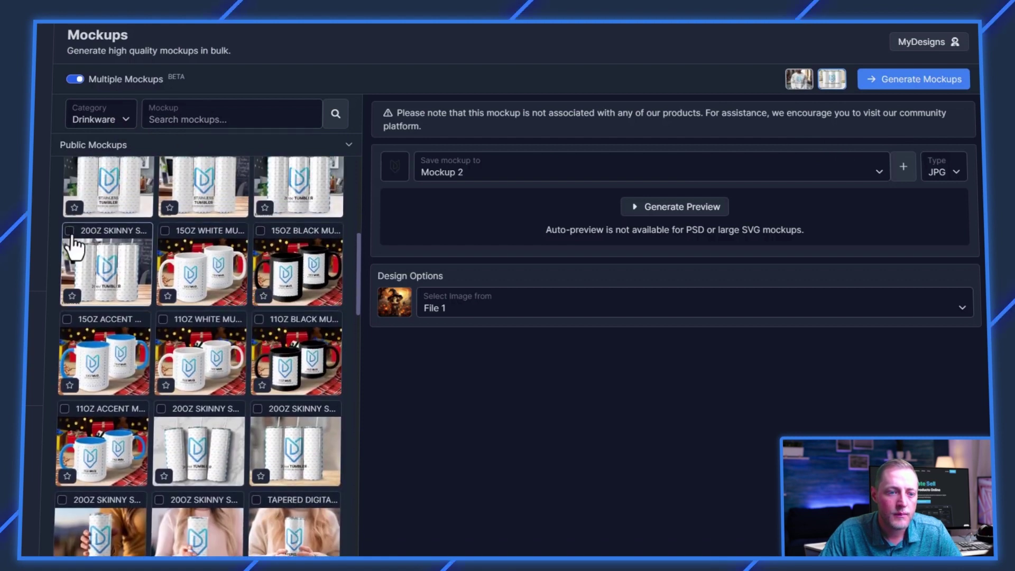
Add two 20oz skinny tumbler mockups showing File 2 and File 3
click(70, 231)
click(465, 302)
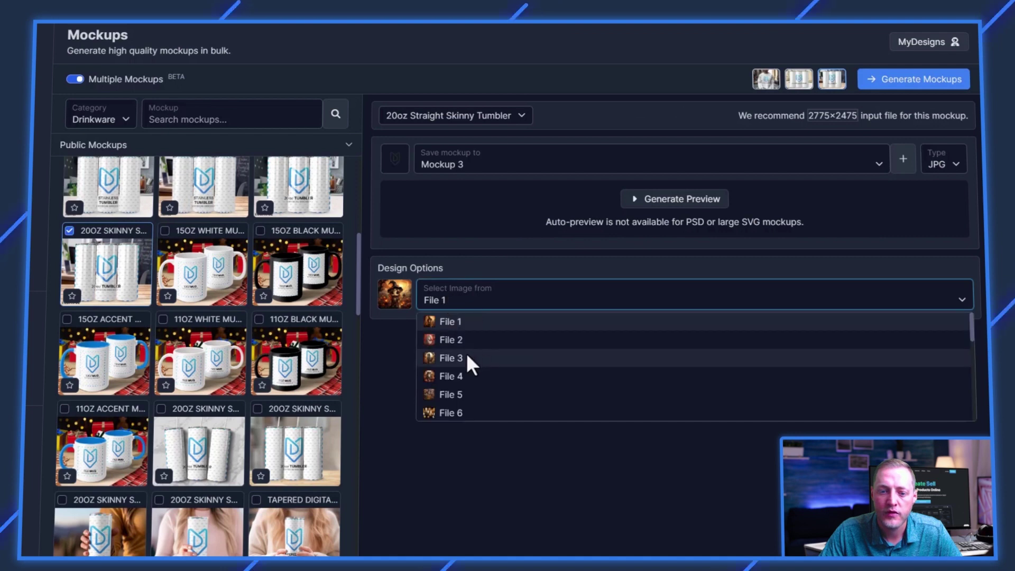
click(459, 341)
scroll(199, 299, down, 2)
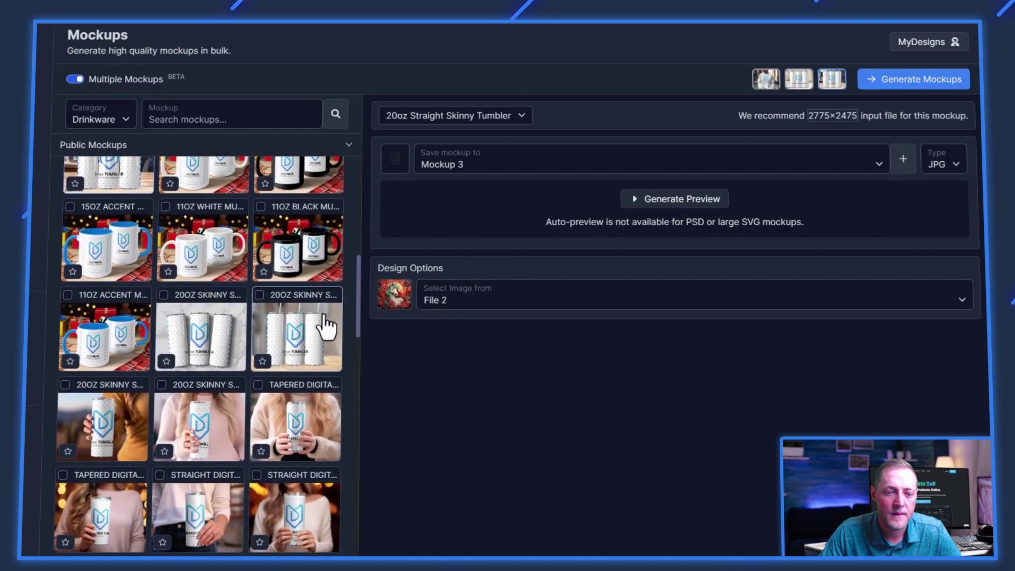
scroll(328, 326, down, 1)
click(206, 272)
click(466, 302)
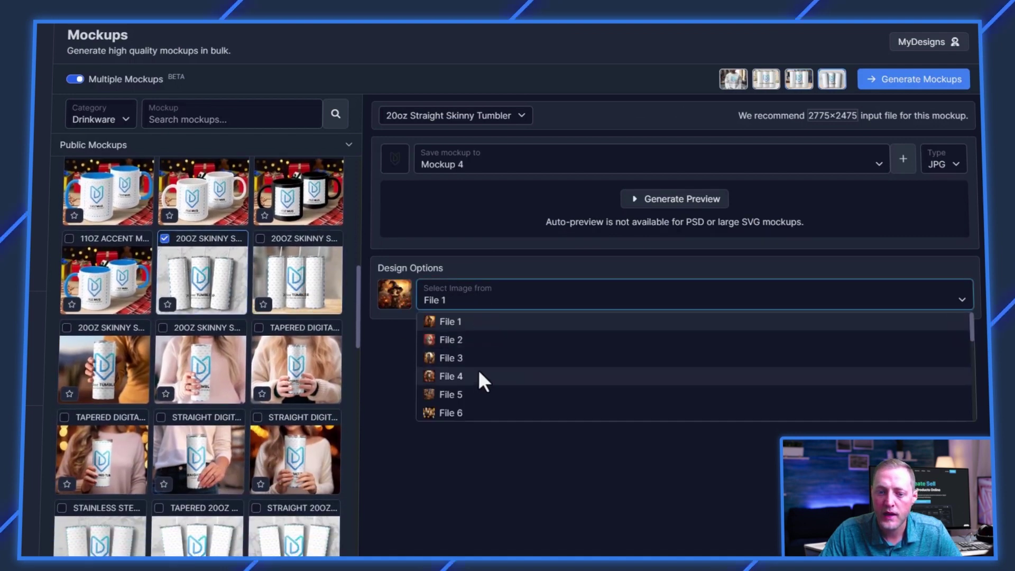
click(460, 362)
scroll(264, 312, down, 3)
scroll(299, 314, down, 3)
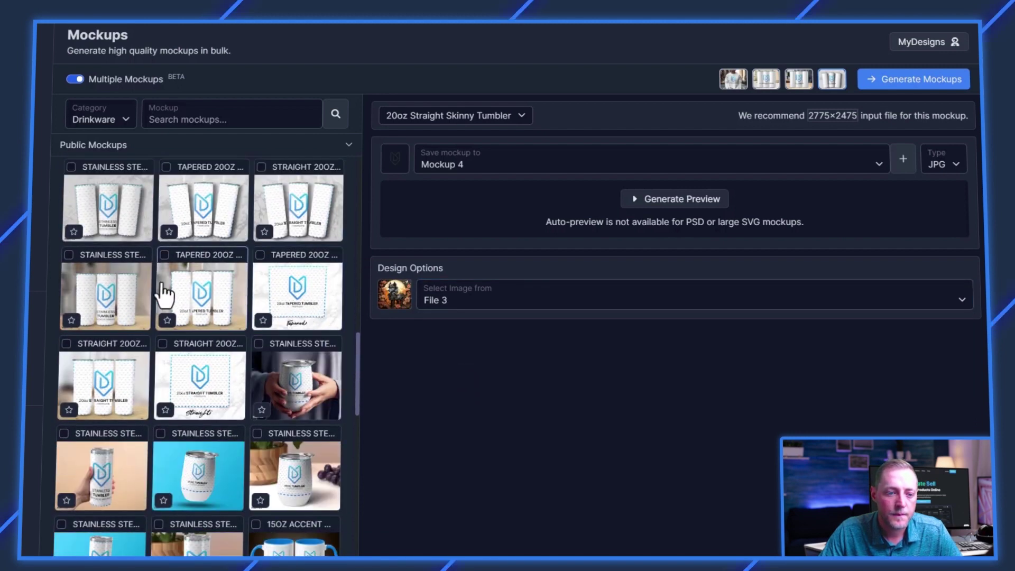
Add the straight 20oz tumbler mockup with File 4, then generate and confirm all mockups
click(84, 359)
click(84, 359)
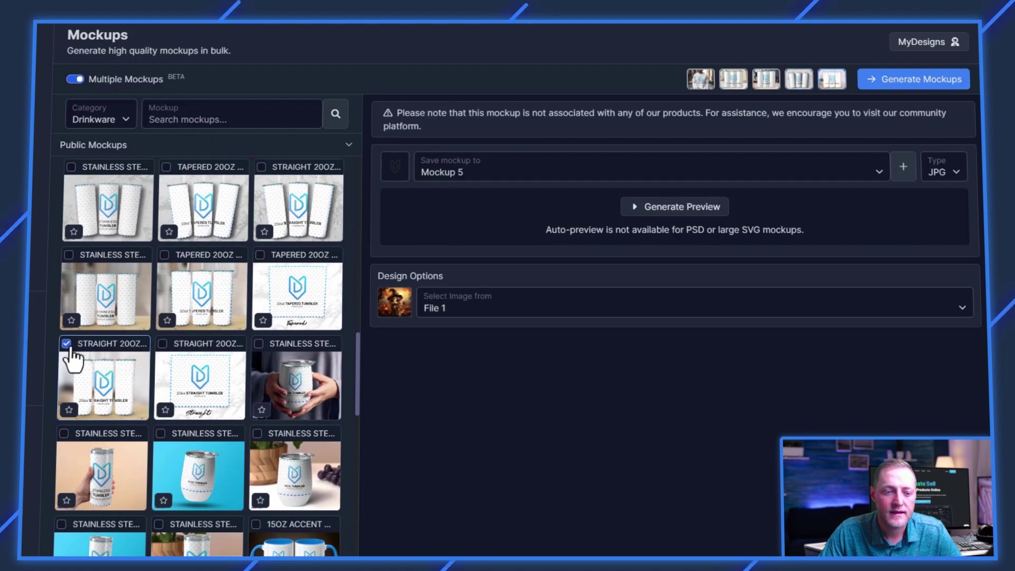
click(507, 314)
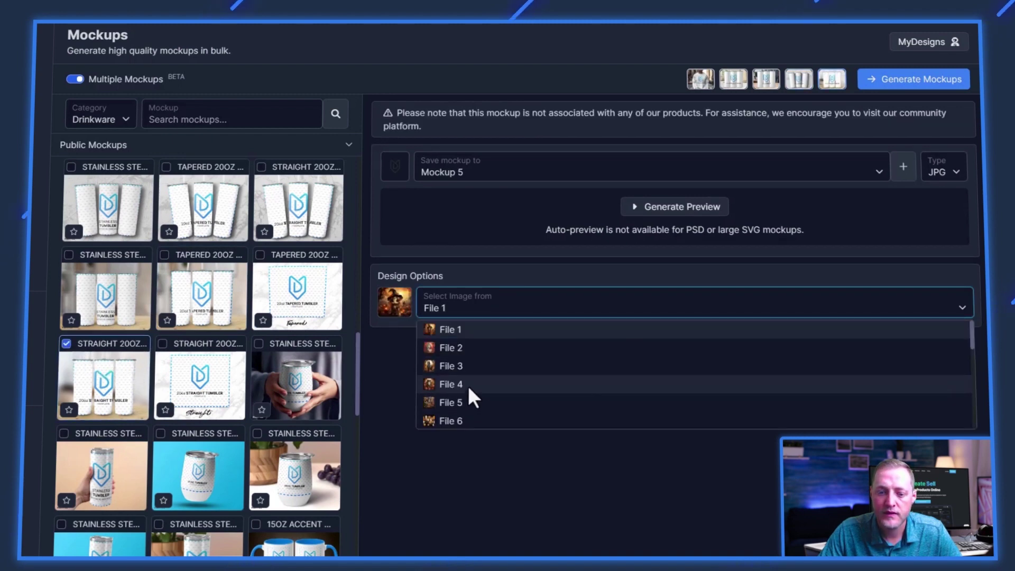
click(451, 384)
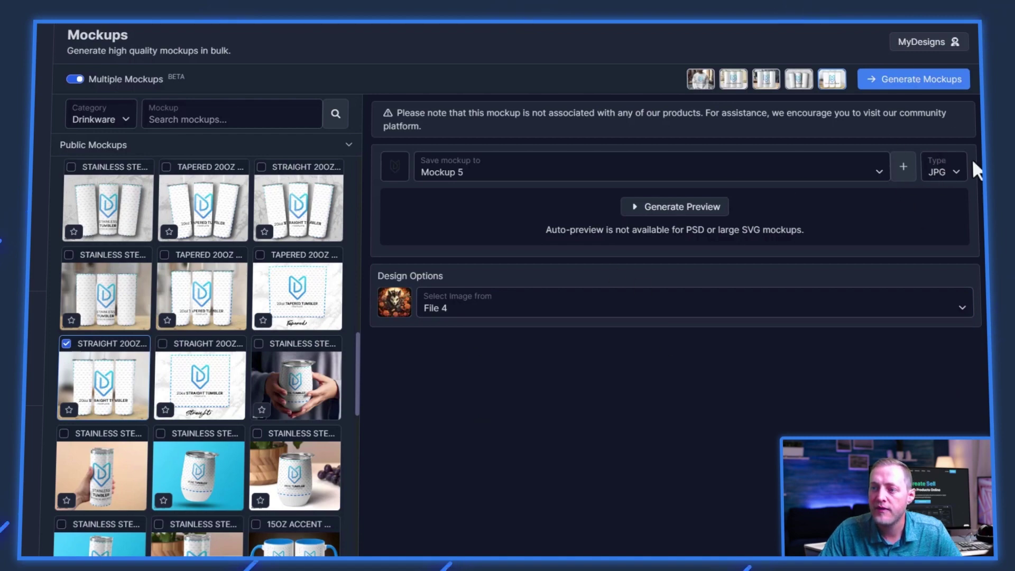
click(913, 79)
click(381, 142)
click(529, 168)
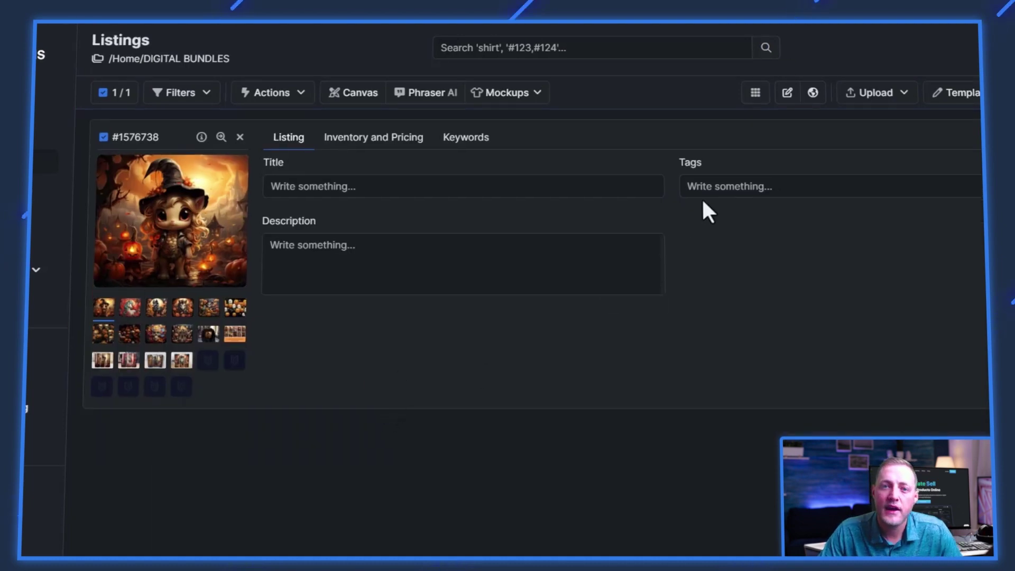
Preview the four new tumbler mockups, including the red floral horse and orange unicorn, then return to the editor
click(755, 94)
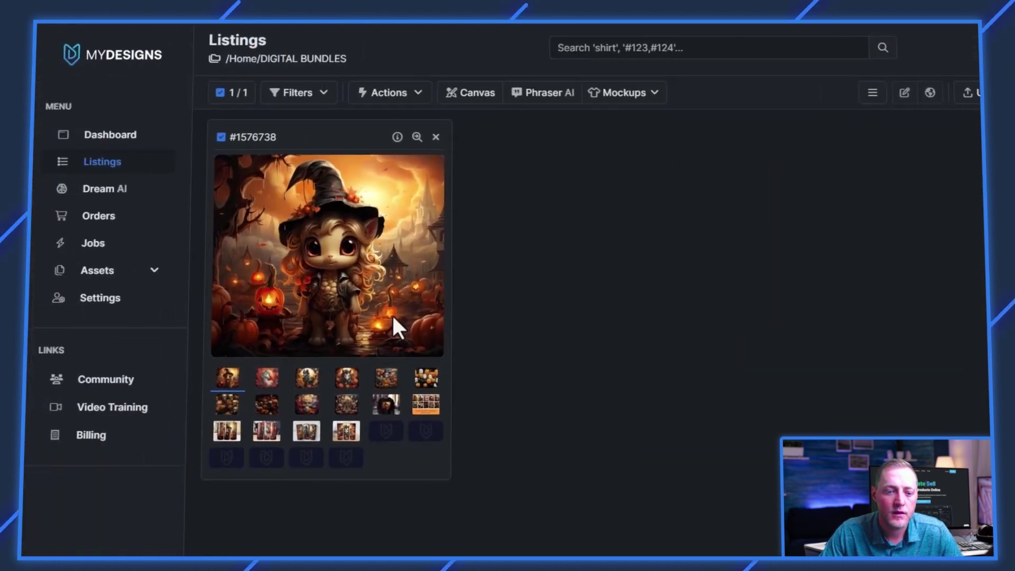
click(226, 432)
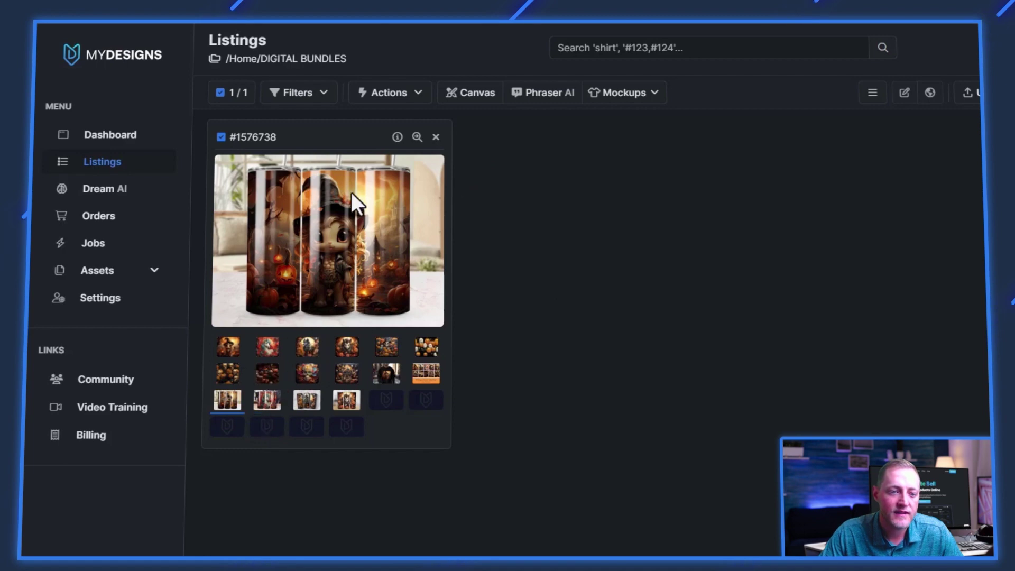
click(267, 400)
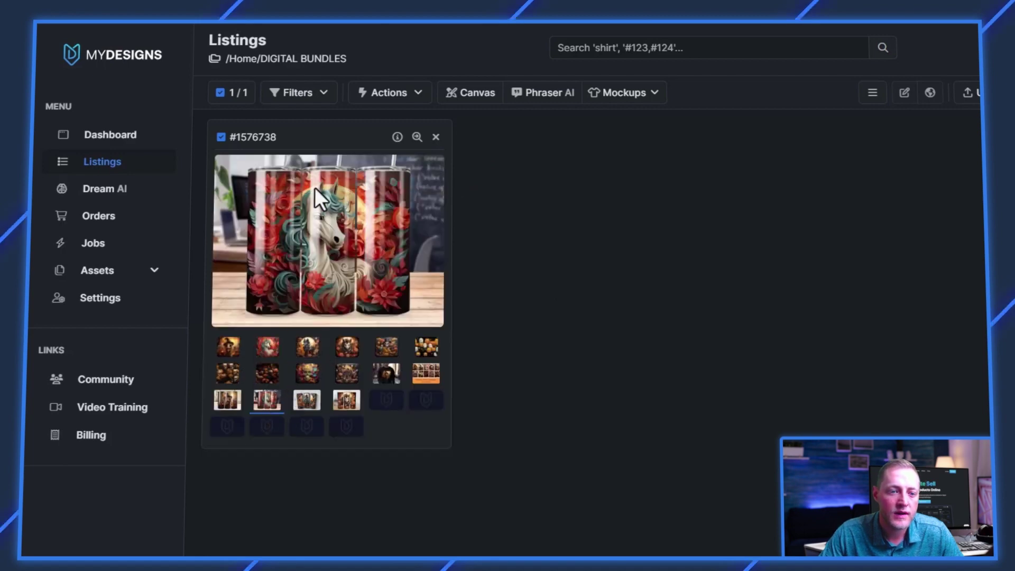
click(305, 401)
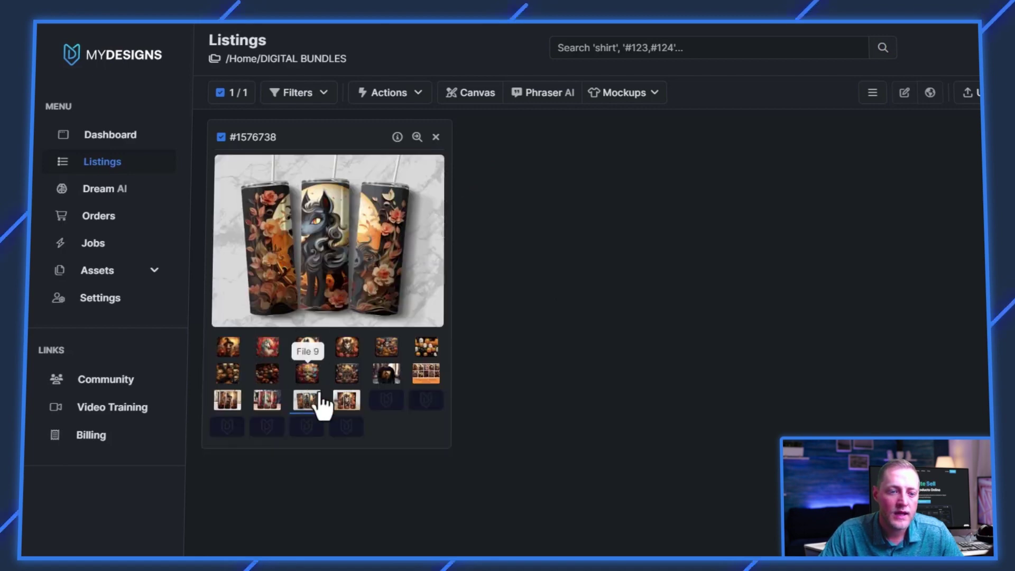
click(346, 400)
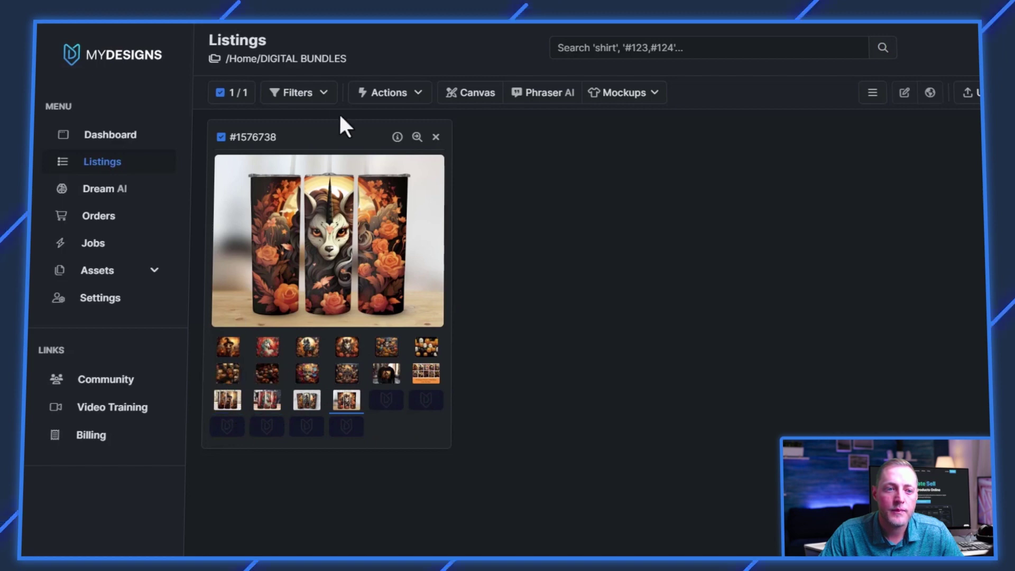
click(873, 92)
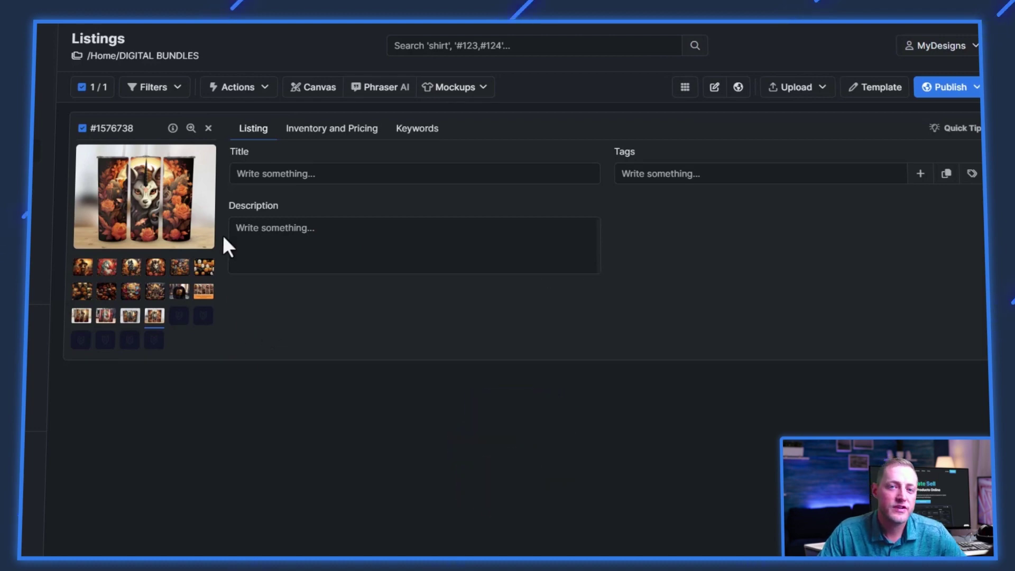
Paste the Halloween Straight Tumbler PNG Bundle title and the prepared description into the listing
click(252, 231)
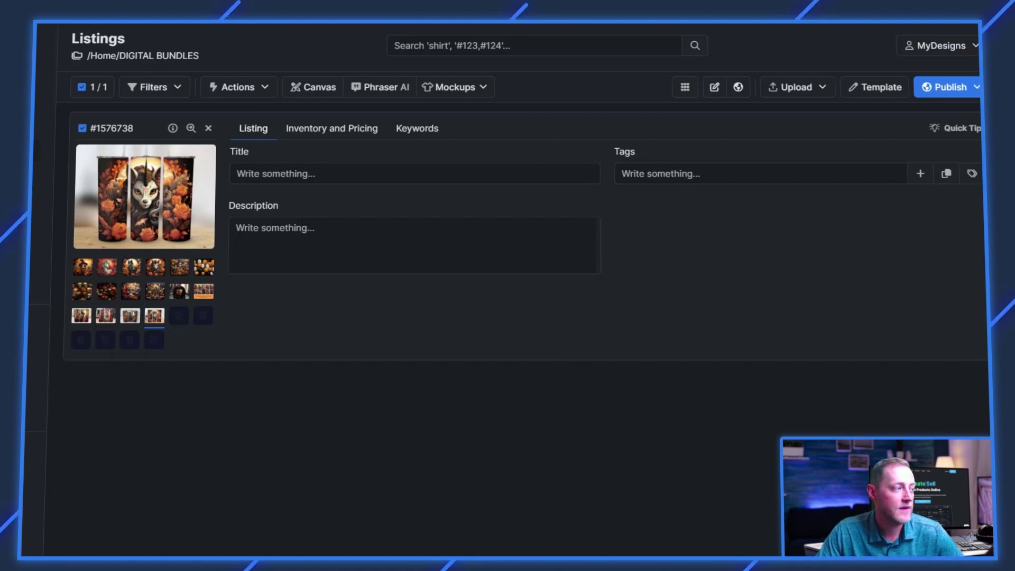
text(Halloween Straight Tumbler PNG Bundle, Halloween PNGs, Halloween Clipart, Spooky Halloween Graphics, Skeleton Ghost Pumpkin PNGs)
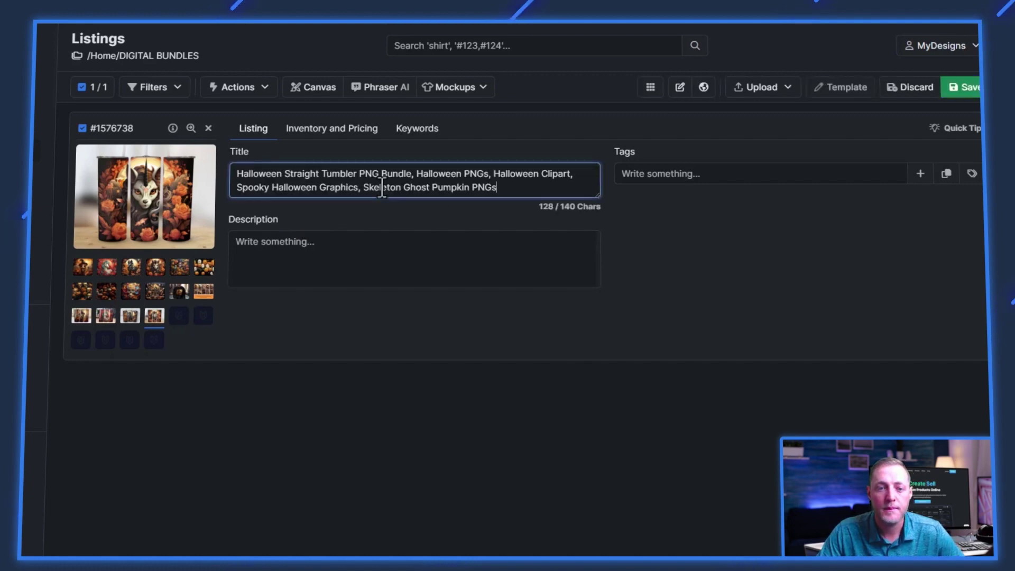
click(321, 256)
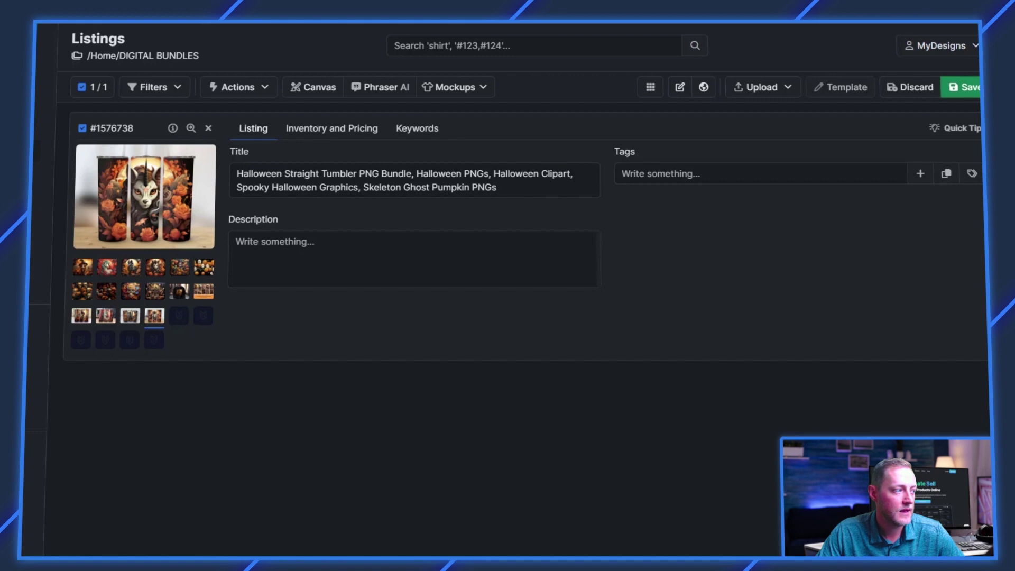
click(310, 255)
key(ctrl+v)
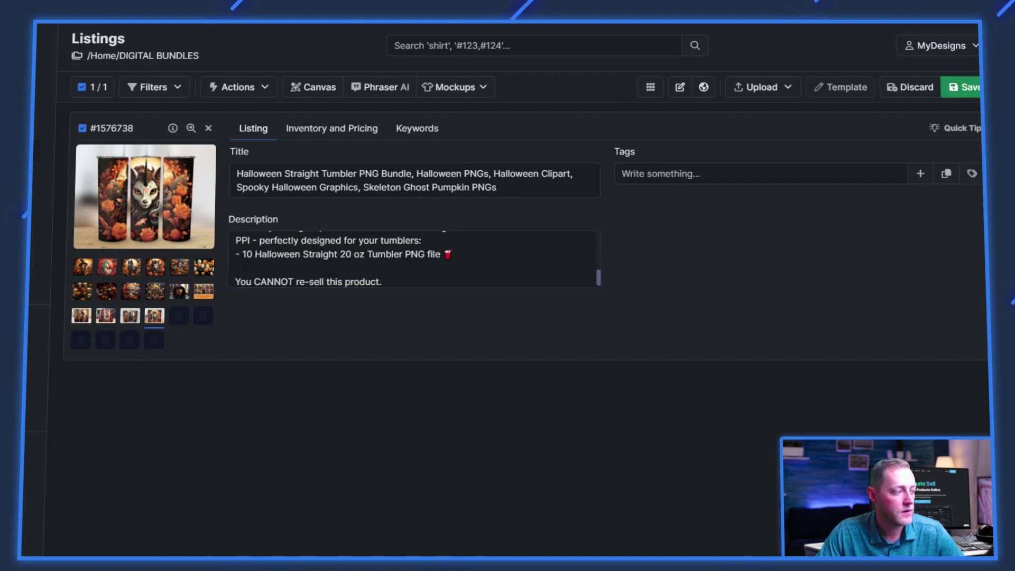
Paste the 13 Halloween tags and save the listing details
click(686, 174)
text(halloween png, halloween pngs, halloween digital, halloween bundle, ghost pumpkin witch, witch hat png, boo png, witches hat png, halloween masking, halloween clip art, spooky png, Halloween Unicorn, Skulls Pumpkins)
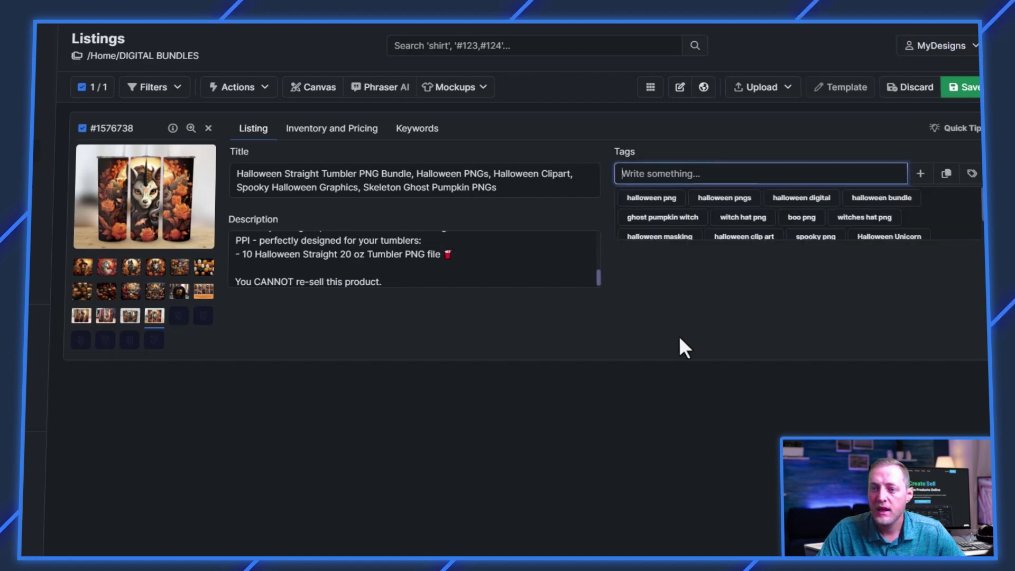
scroll(780, 211, down, 1)
click(502, 176)
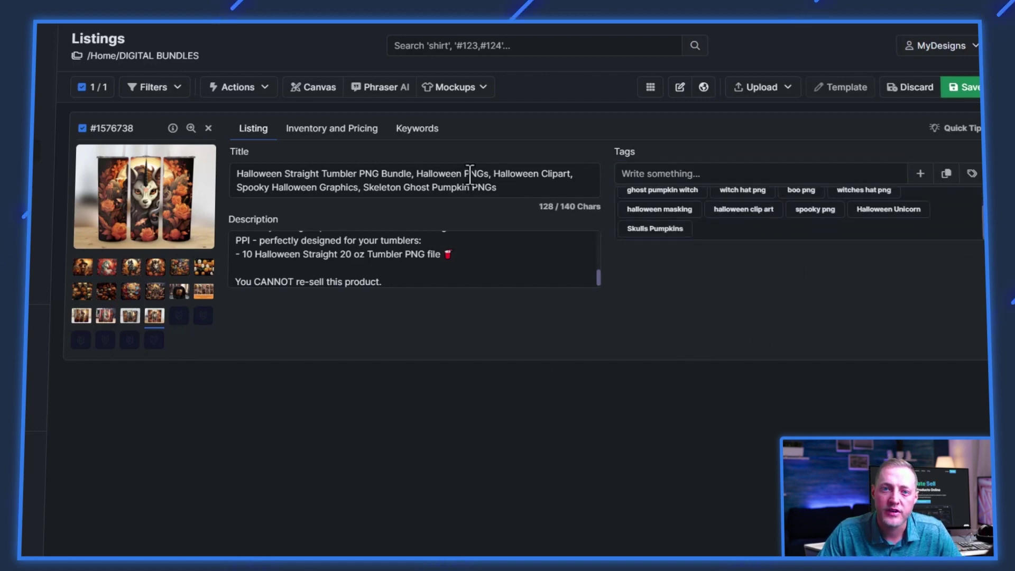
click(436, 418)
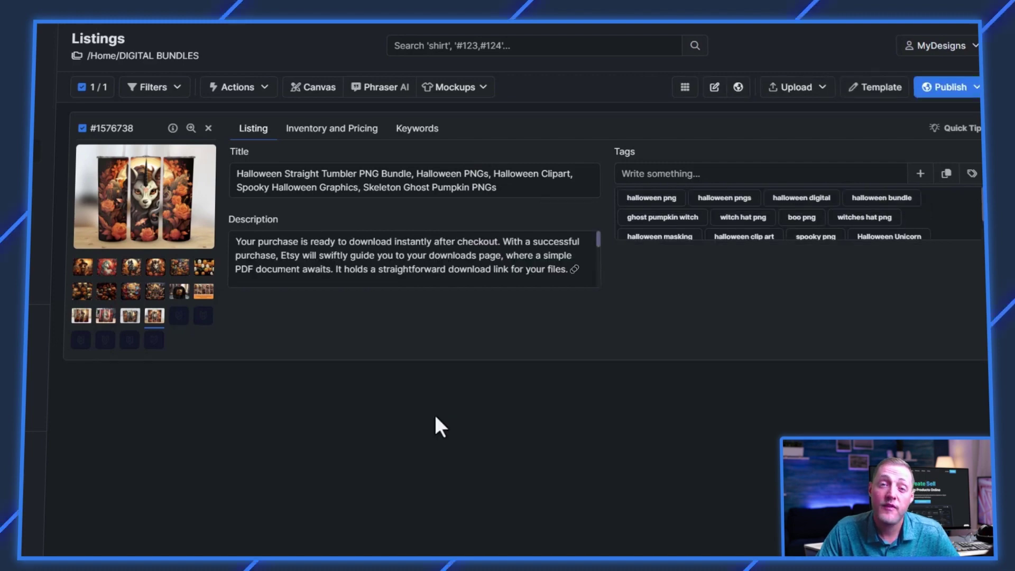
click(333, 160)
Set price 5.99 and quantity 999 under Inventory and Pricing, save, and return to Listing
click(330, 131)
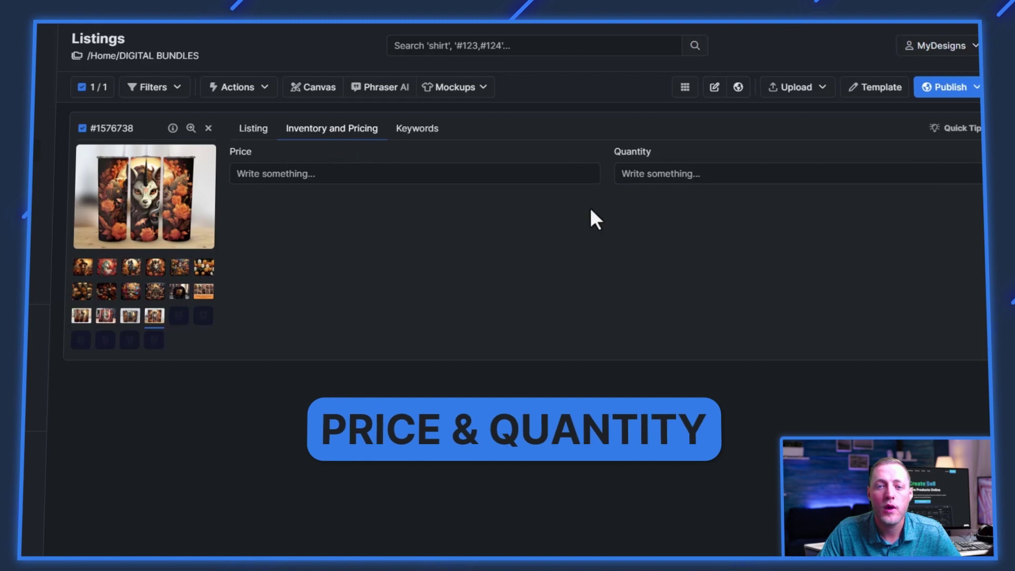
click(247, 132)
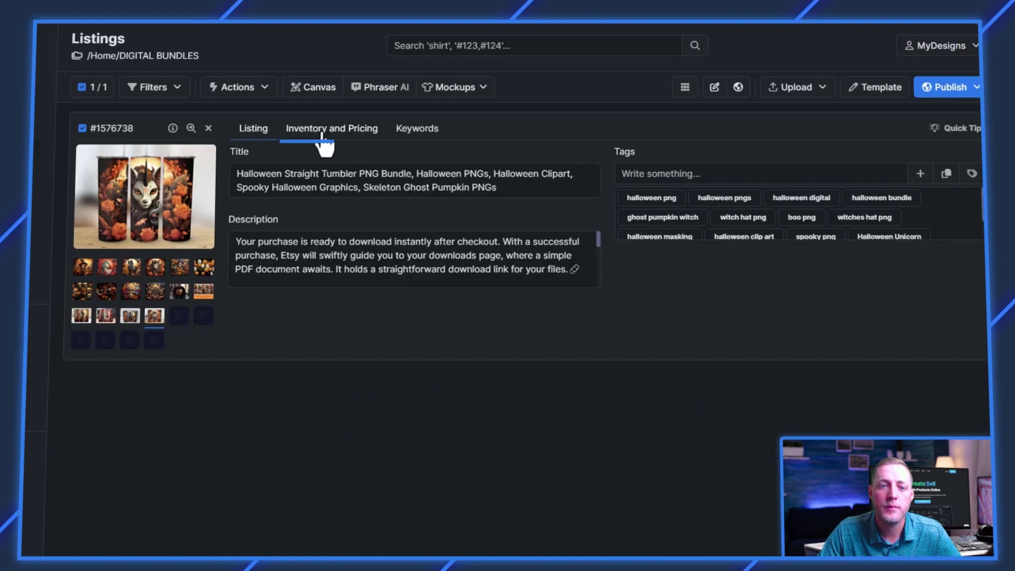
click(320, 132)
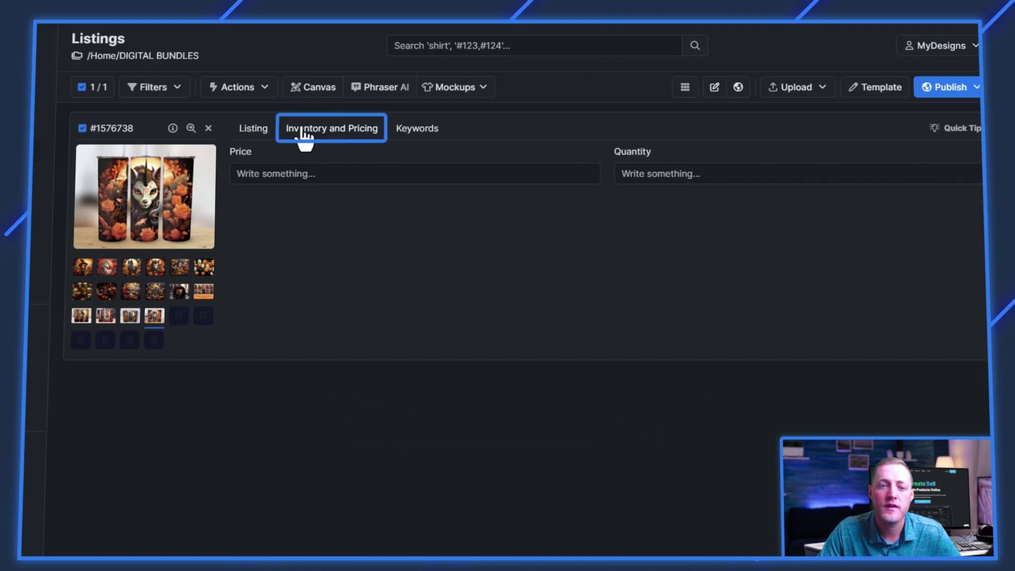
click(303, 173)
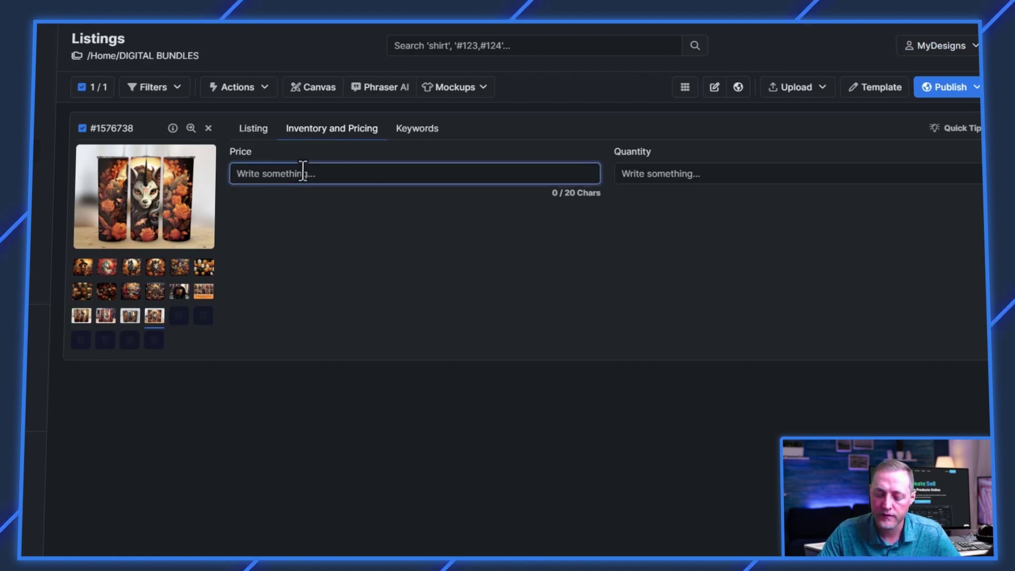
text(5)
click(355, 222)
click(675, 175)
text(999)
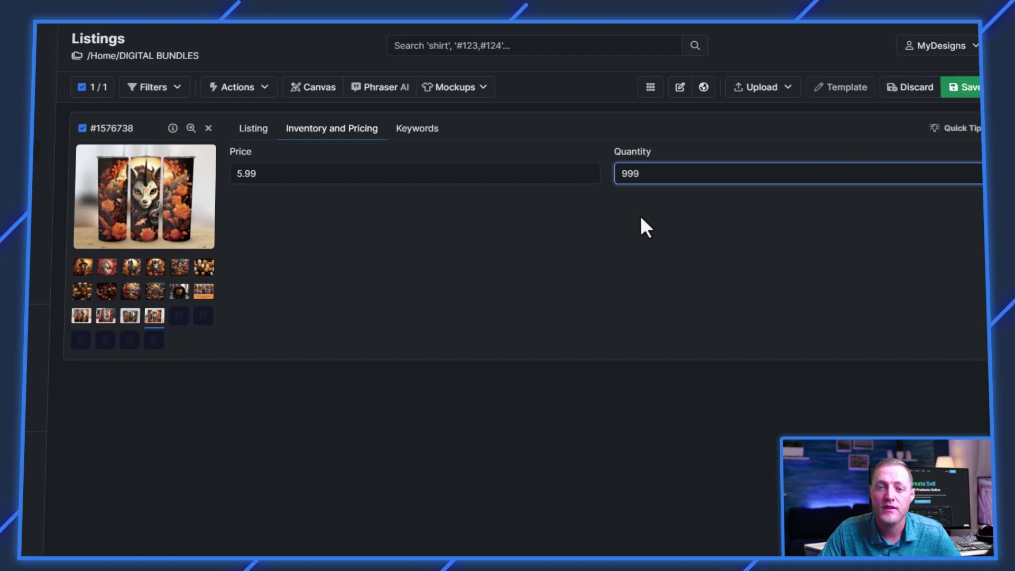
click(936, 101)
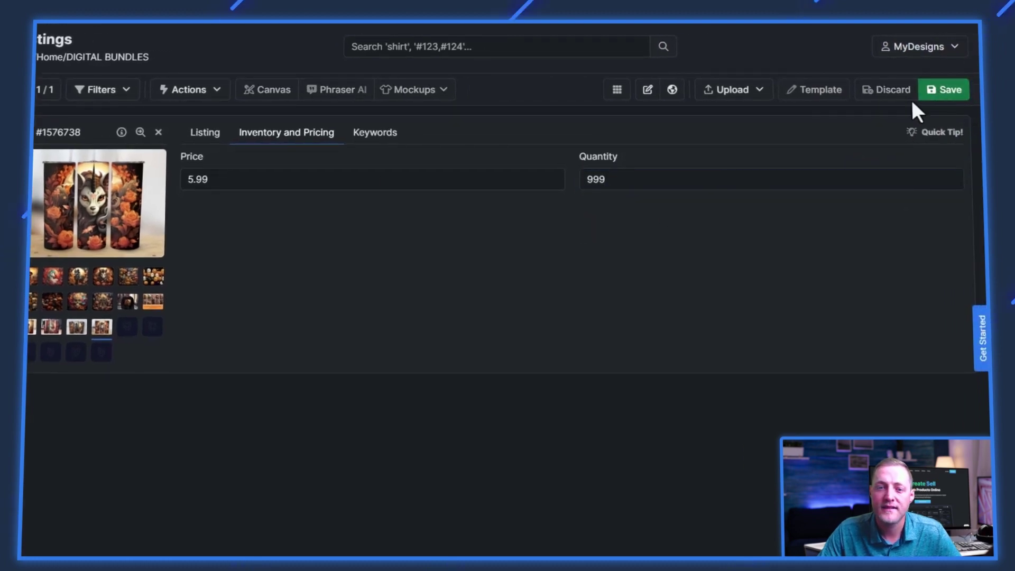
click(205, 132)
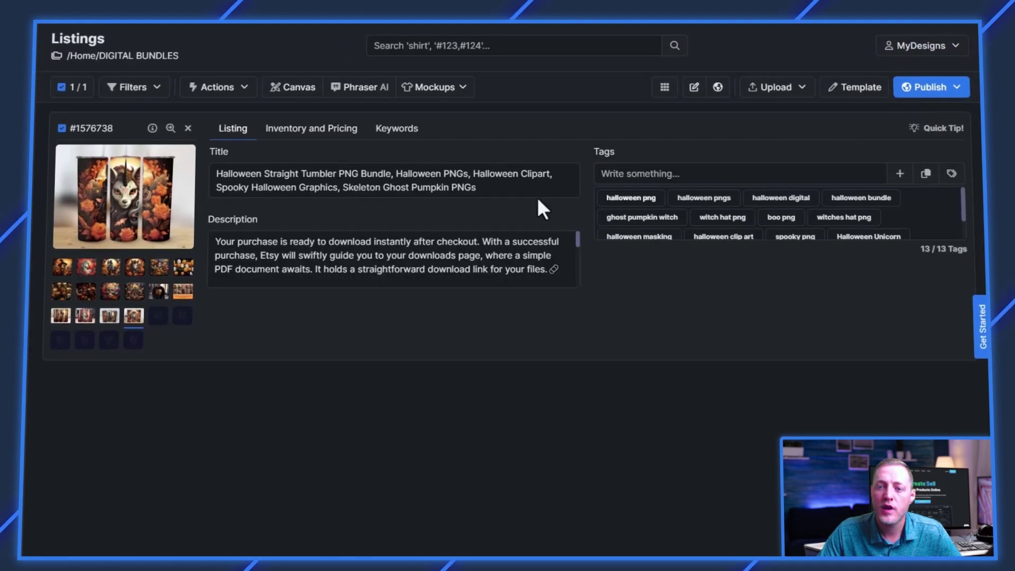
Start a Digital publish of the listing using 'Select files to sell'
click(927, 97)
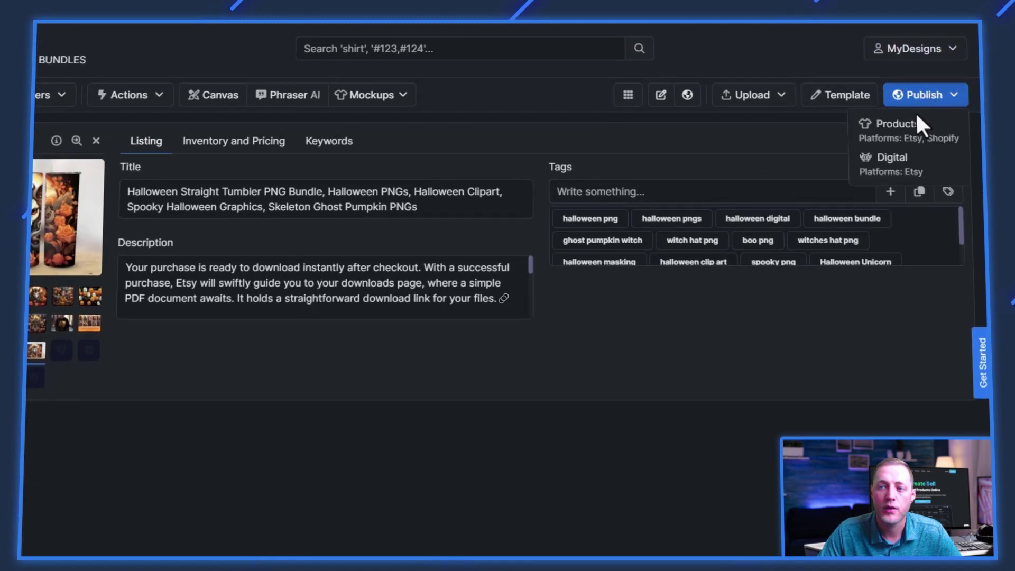
click(892, 172)
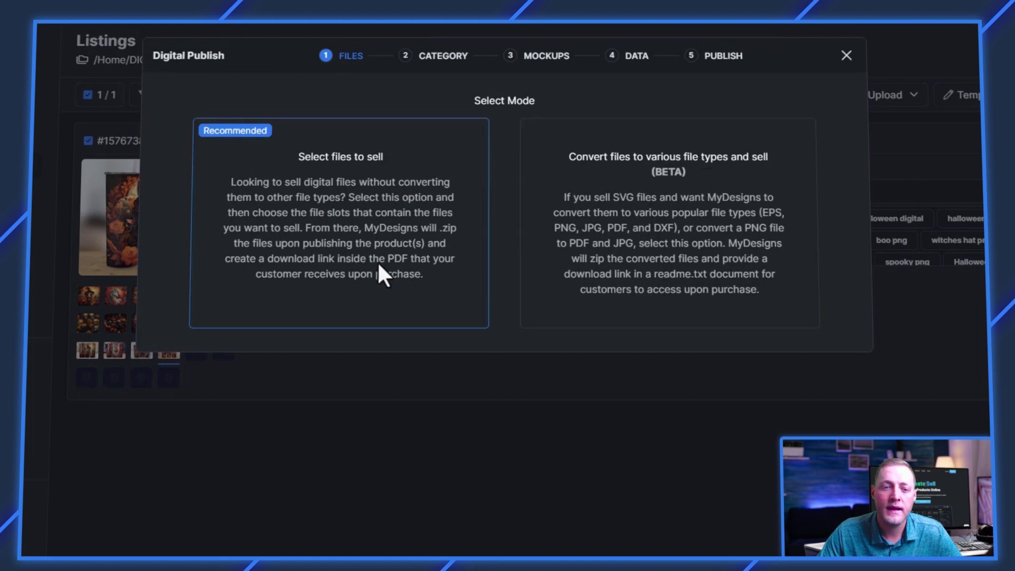
click(344, 183)
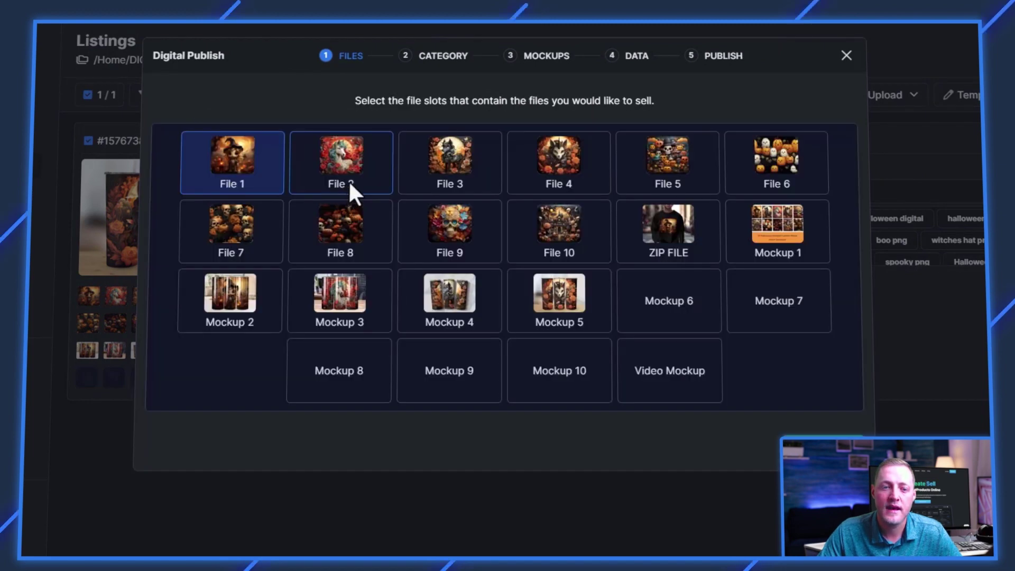
Choose File 2 through File 10 as the files to sell
click(379, 192)
click(470, 176)
click(561, 172)
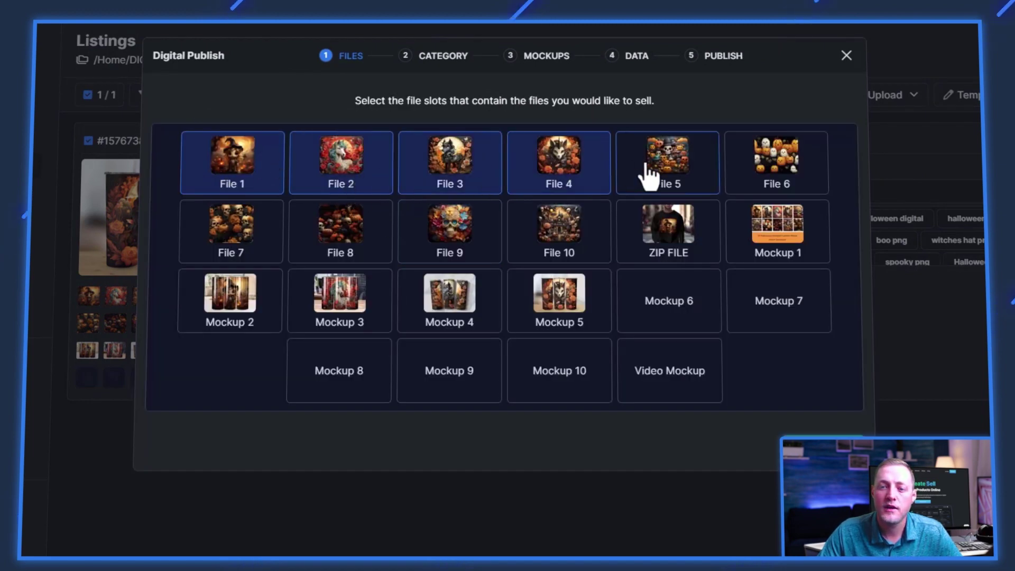
click(657, 169)
click(278, 246)
click(341, 235)
click(453, 244)
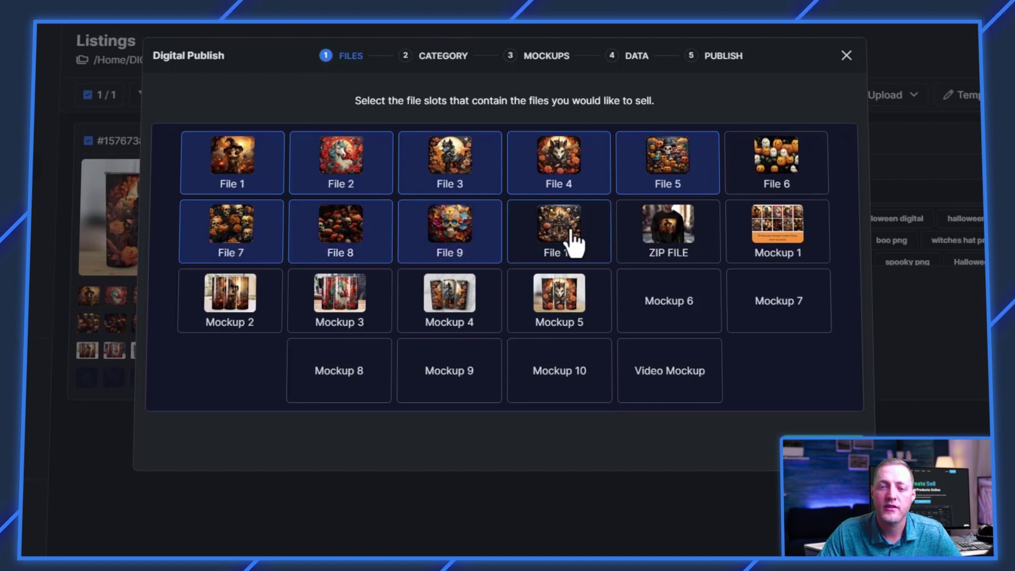
click(570, 244)
click(771, 185)
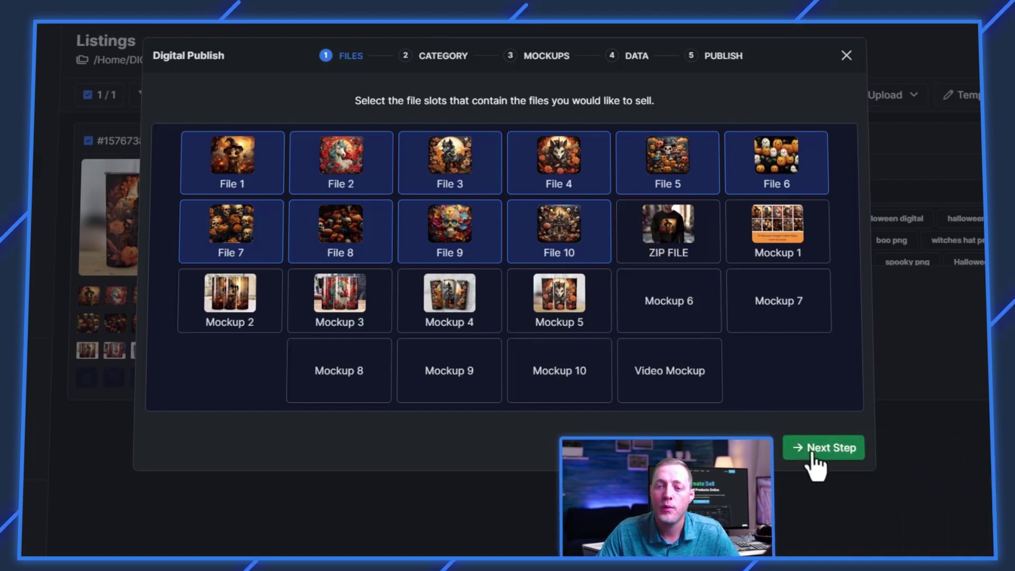
Pass the category step and choose Mockup 1 plus Mockups 2–5 as listing images, excluding File 1
click(824, 453)
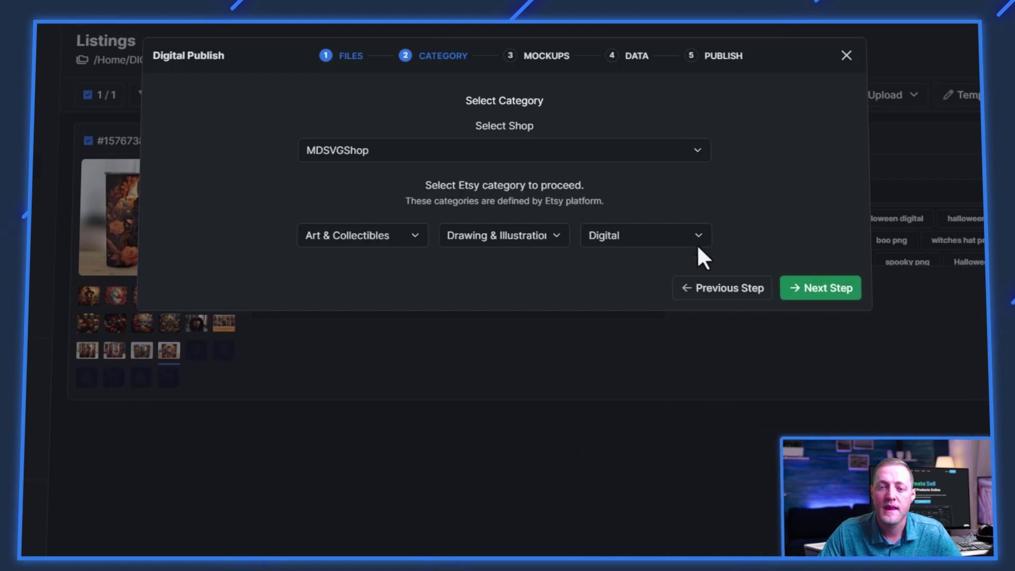
click(814, 287)
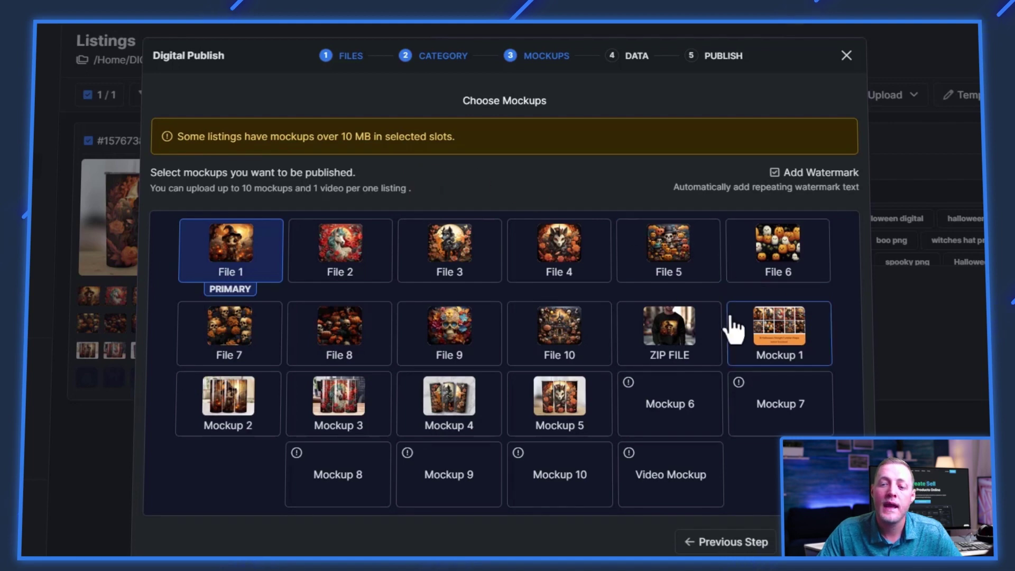
click(786, 343)
click(249, 283)
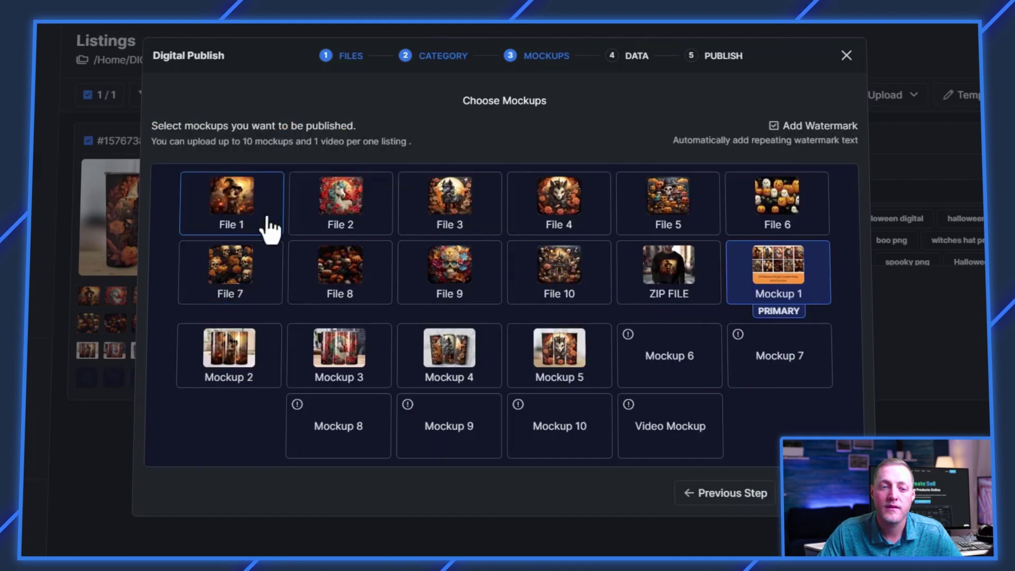
click(227, 365)
click(339, 357)
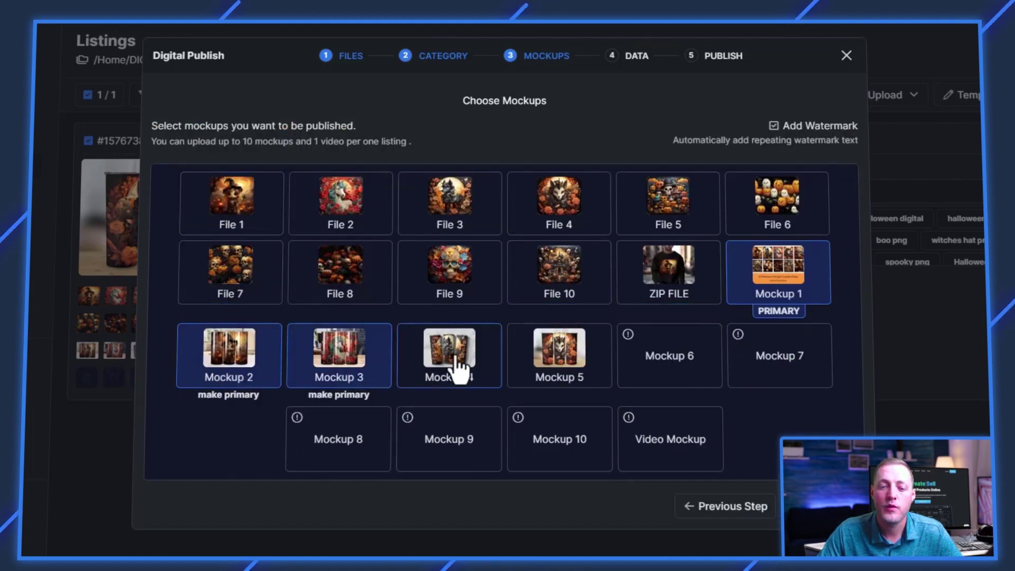
click(471, 363)
click(592, 368)
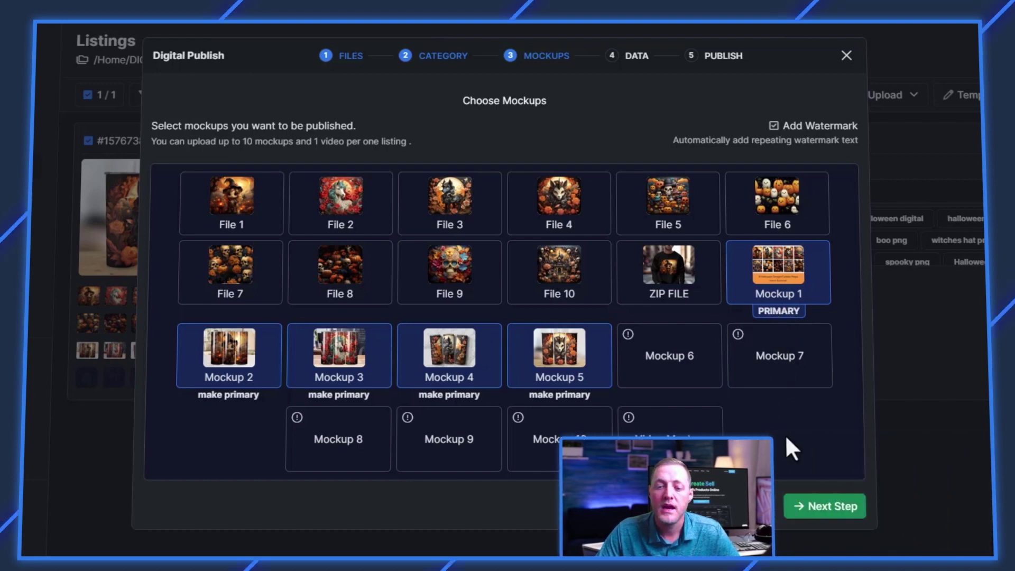
click(835, 511)
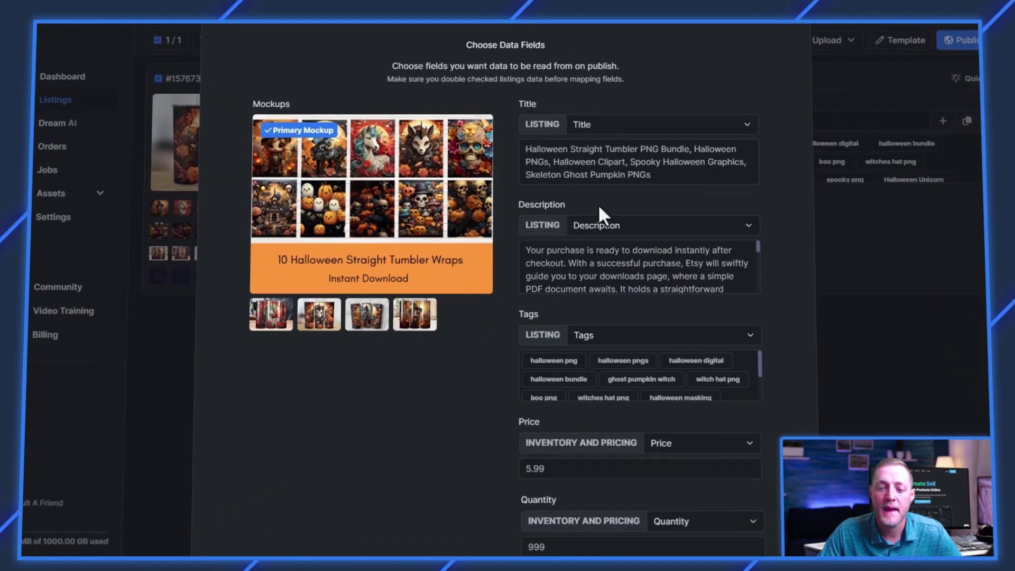
Scroll down through the Choose Data Fields mappings
scroll(587, 243, down, 6)
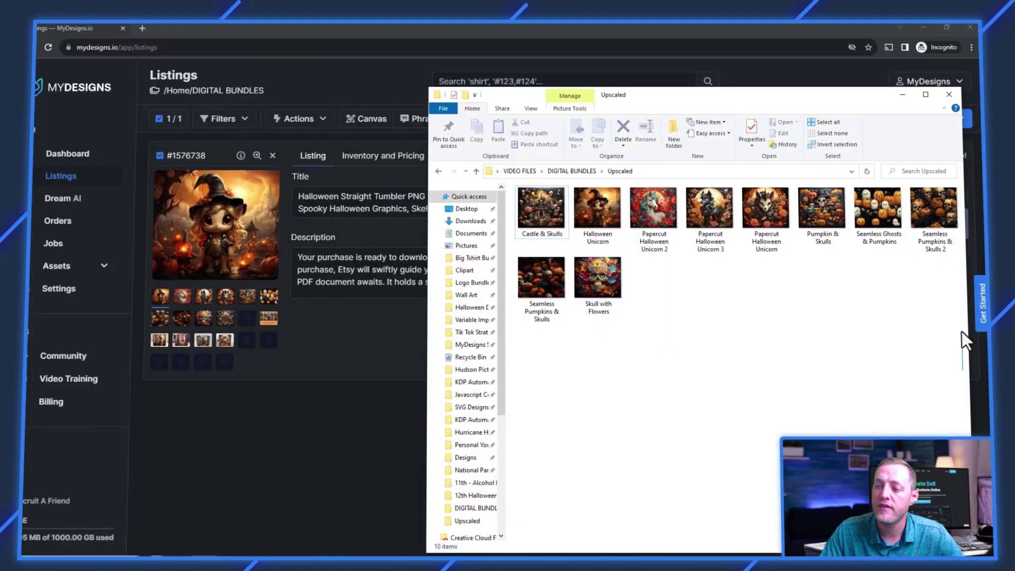
Compress all ten Upscaled Halloween images into a single zipped folder
drag(961, 321, 534, 195)
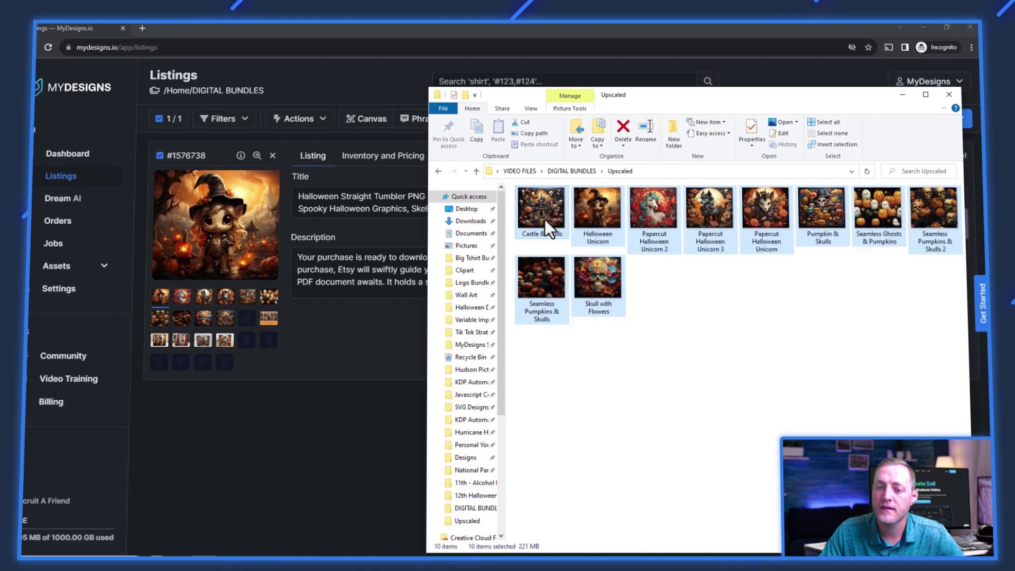
right_click(700, 201)
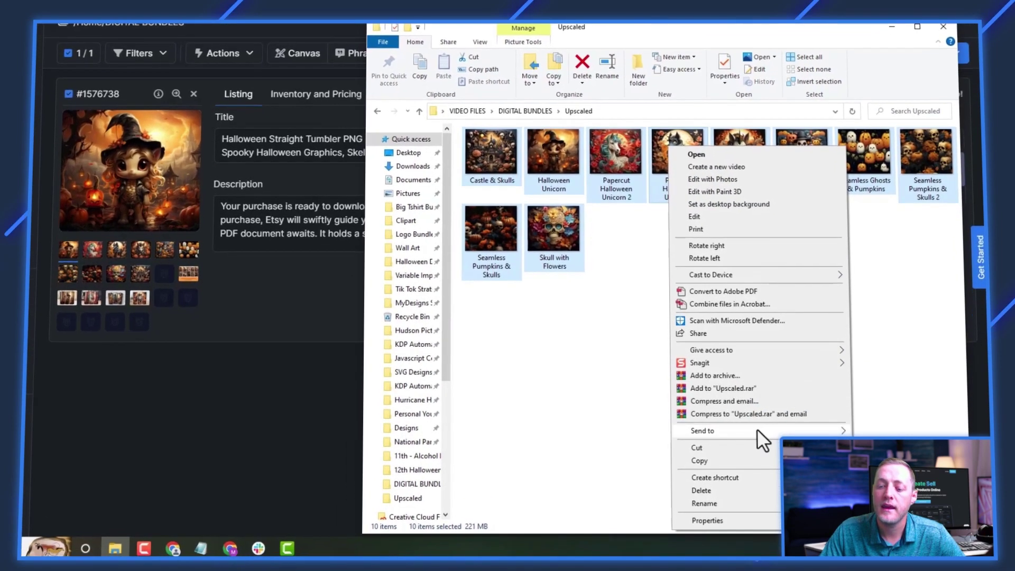
mouse_move(765, 459)
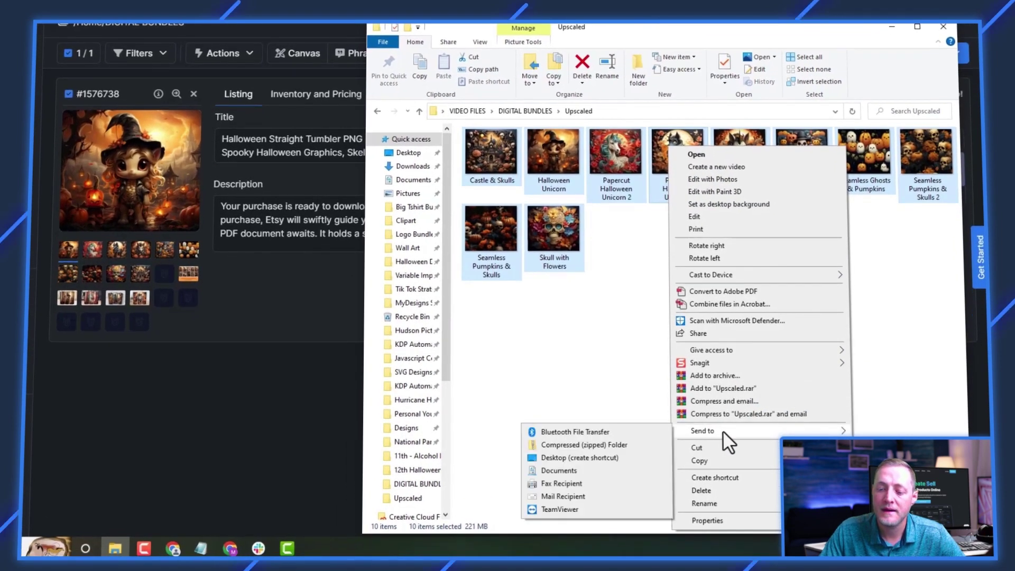
click(565, 446)
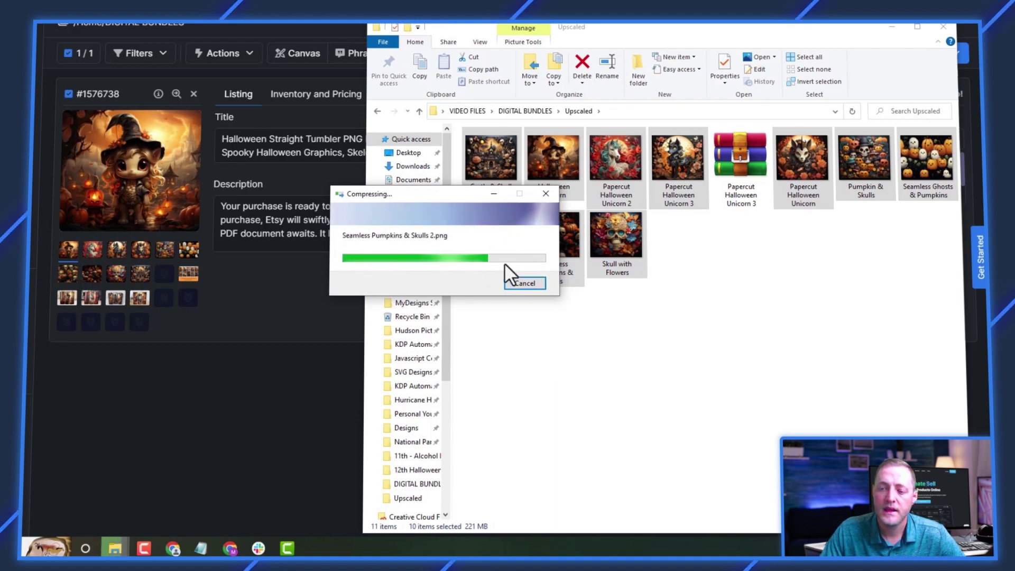
Rename the new zip archive to 'Halloween Straight Tumbler Wraps'
click(745, 171)
key(F2)
text(S)
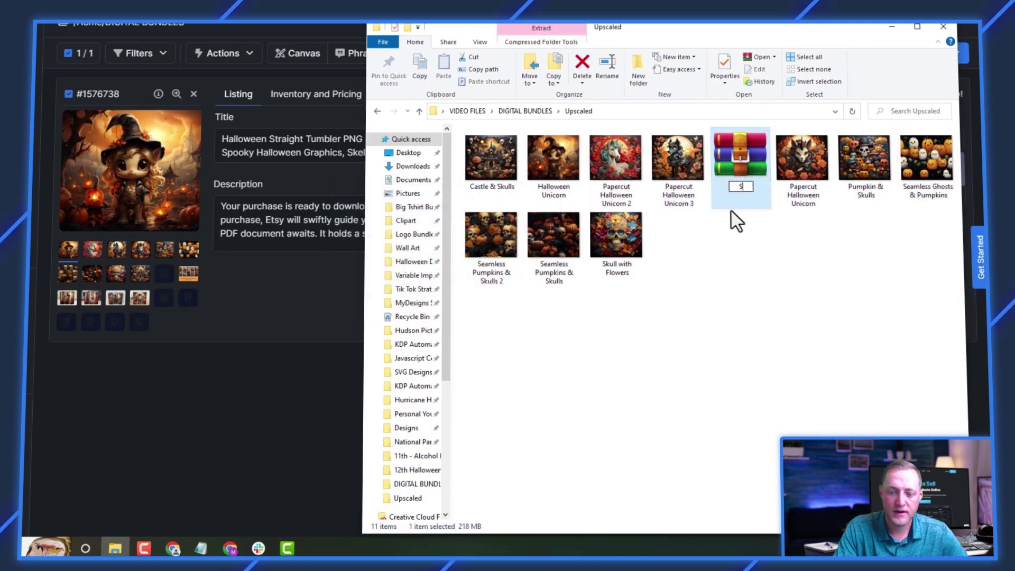
text(Halloween Straight Tumbler Wraps)
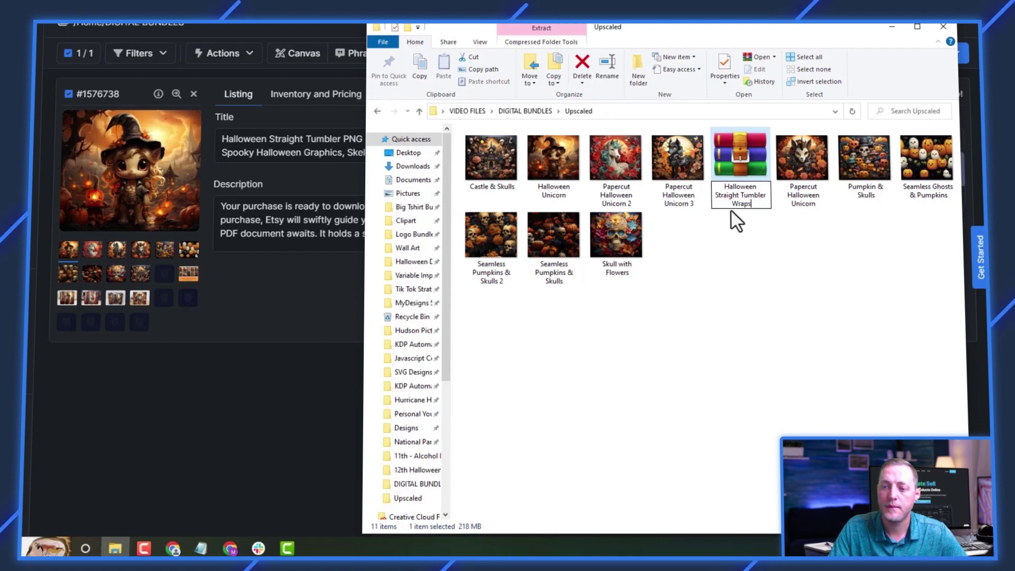
click(759, 270)
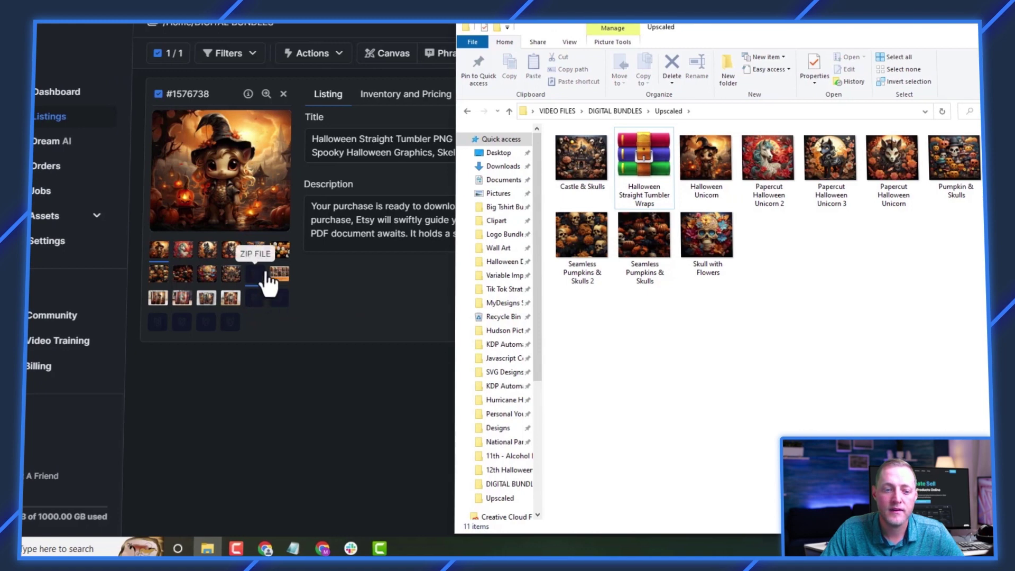
Upload the Halloween Straight Tumbler Wraps zip from the Upscaled folder into the listing's ZIP FILE slot
click(253, 279)
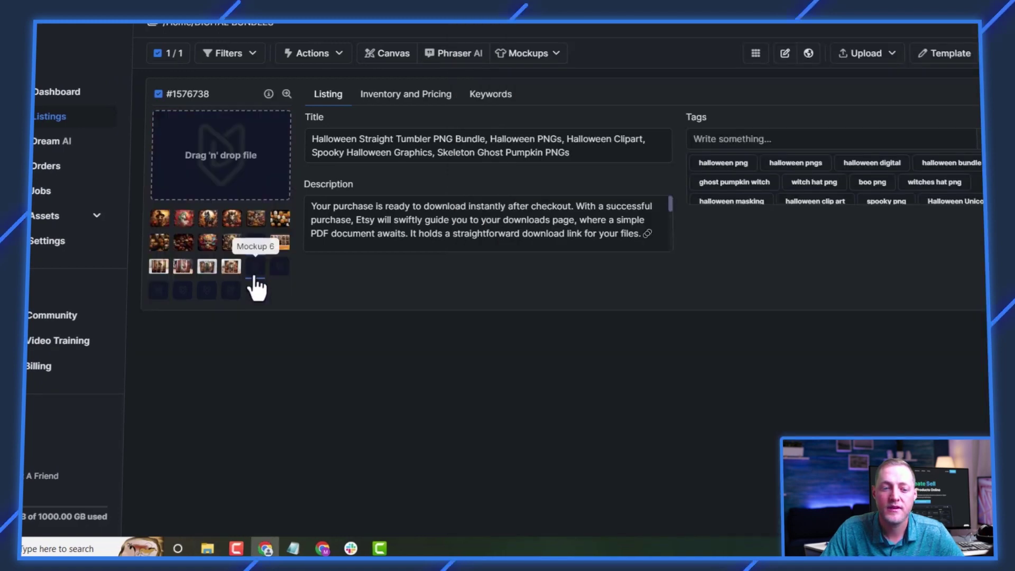
click(207, 548)
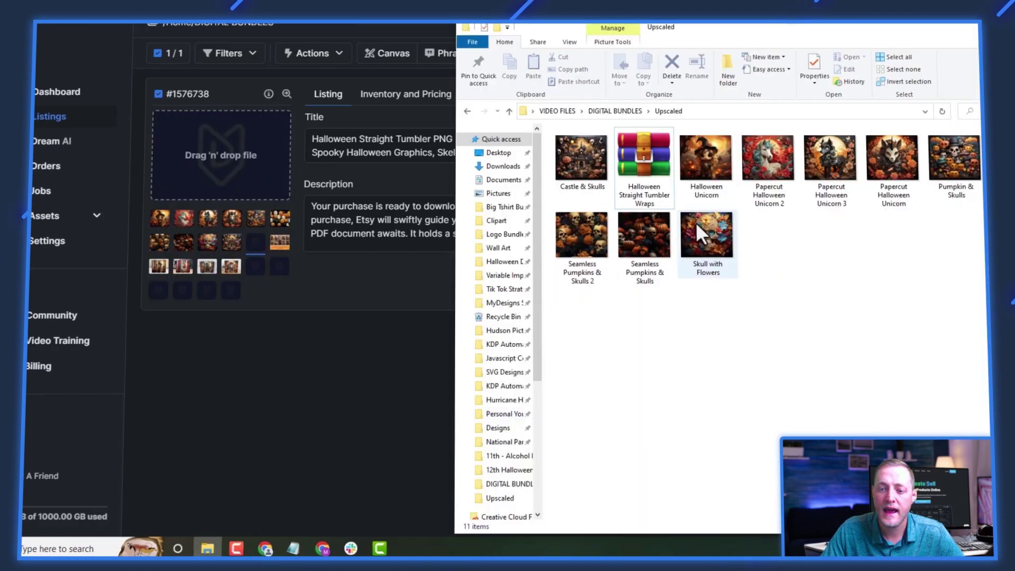
drag(642, 169, 217, 171)
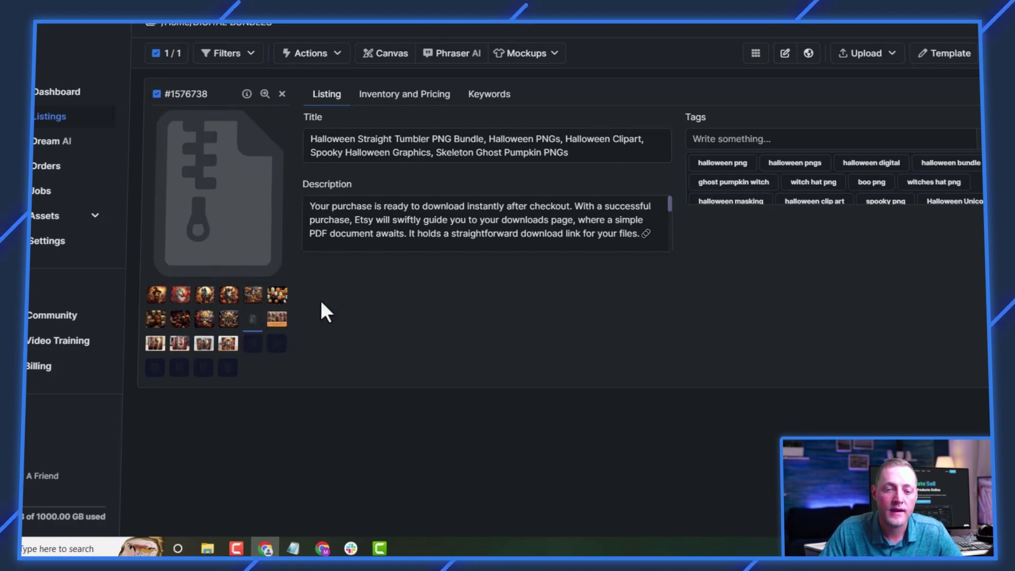
mouse_move(602, 264)
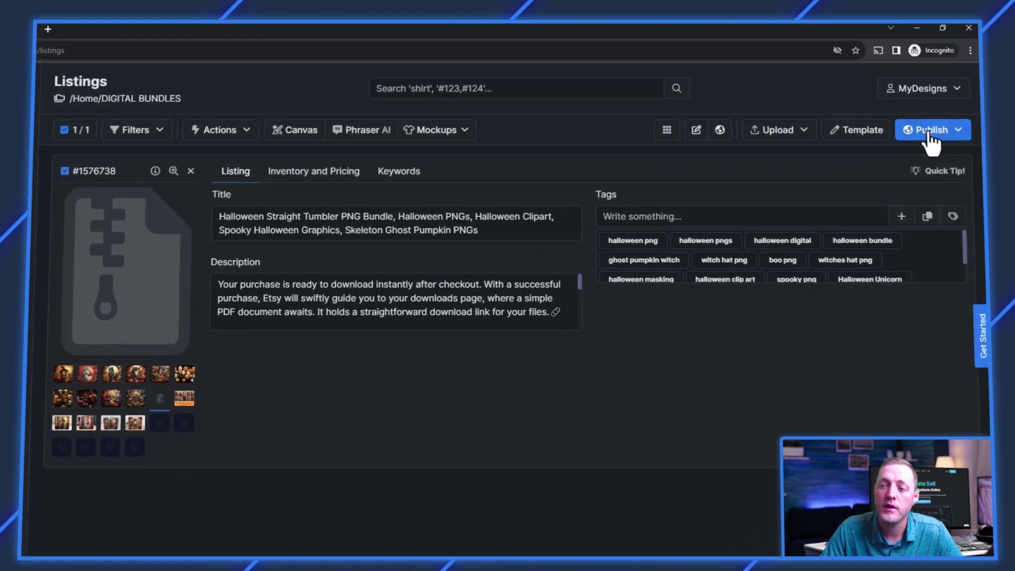
Start a Digital publish selling only the ZIP FILE, with File 1 deselected
click(951, 135)
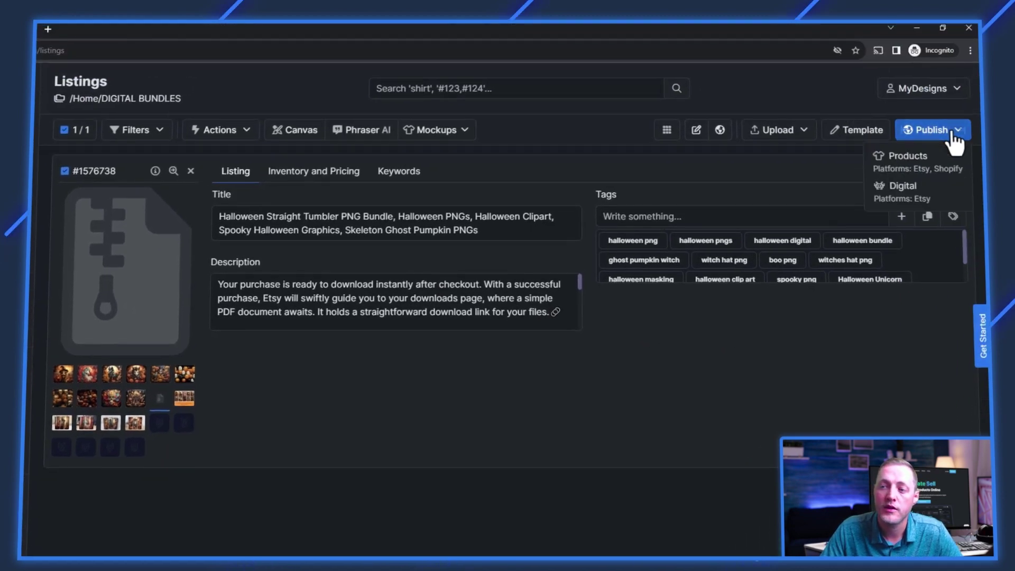
click(912, 205)
click(351, 216)
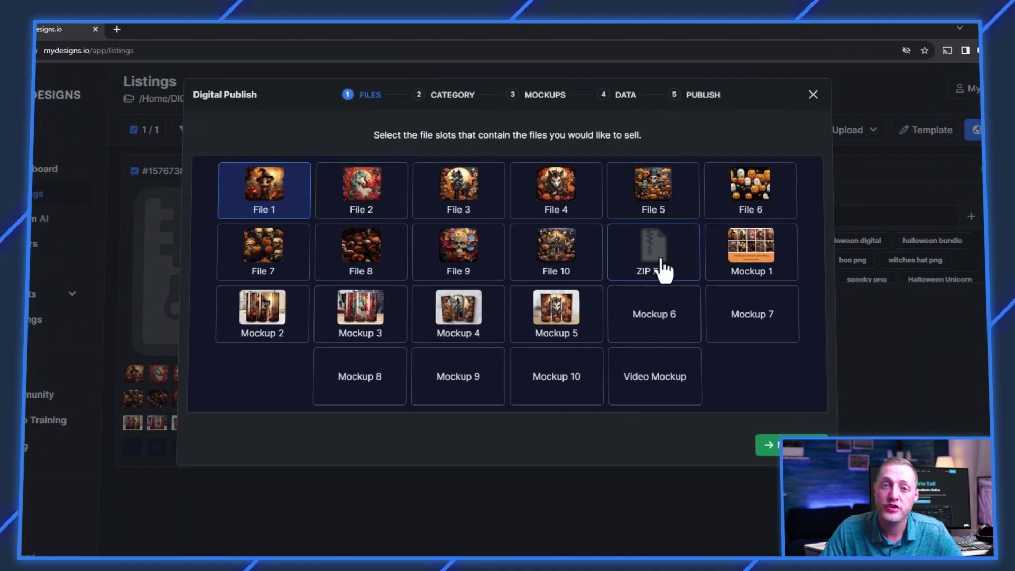
click(659, 272)
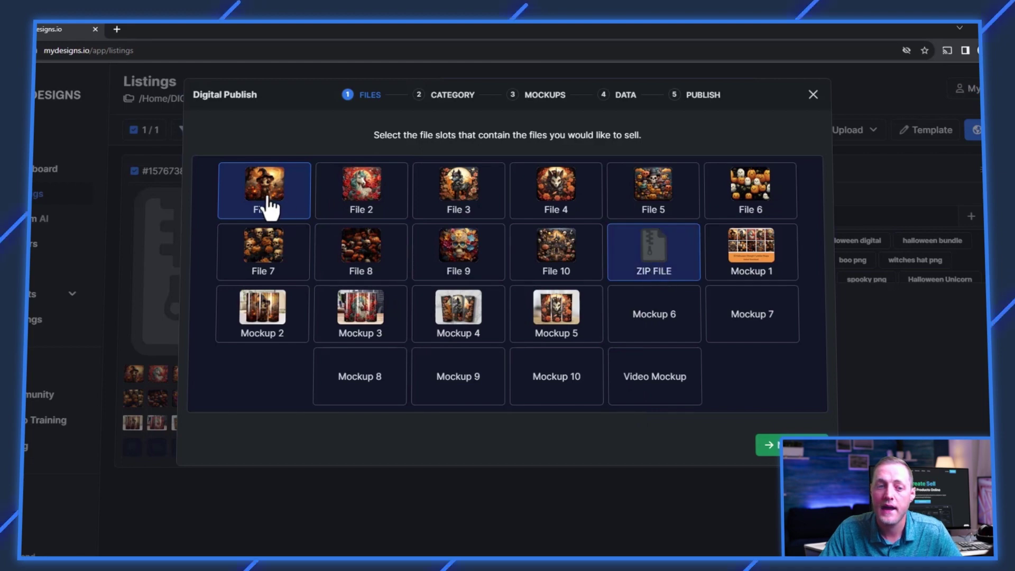
click(236, 185)
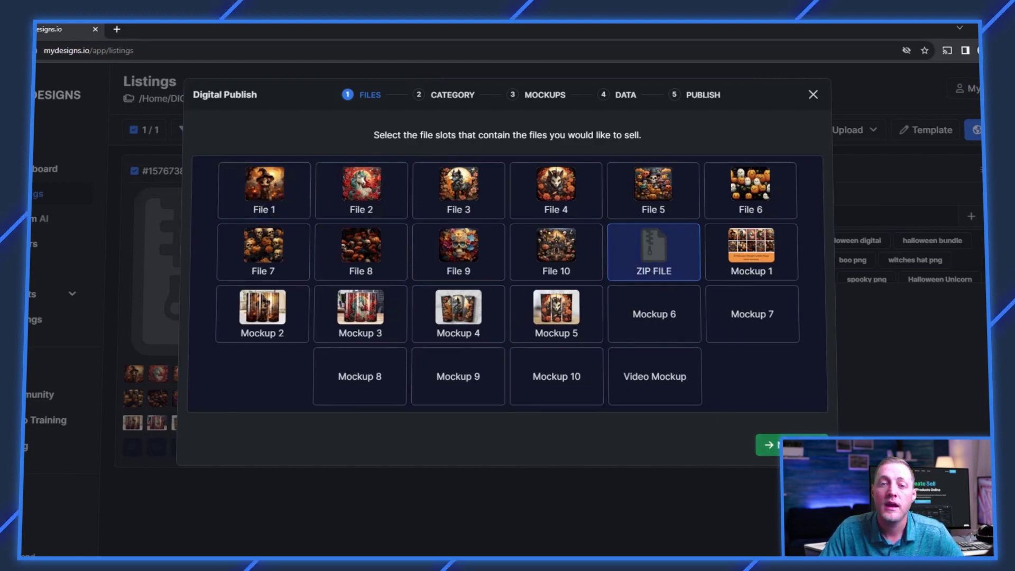
click(769, 445)
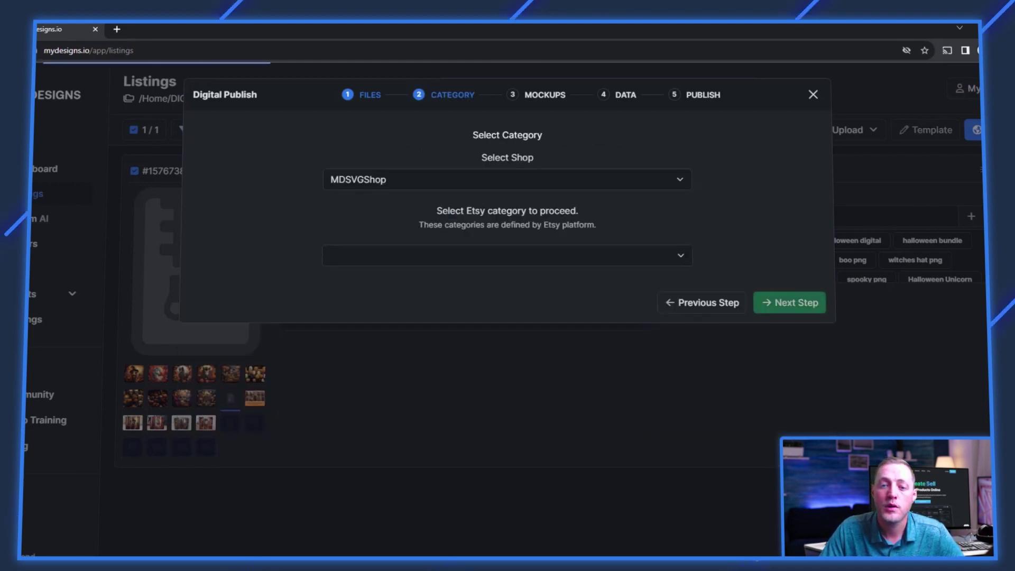
Choose Mockup 1 and Mockups 2–5 as listing photos, excluding File 1
click(818, 308)
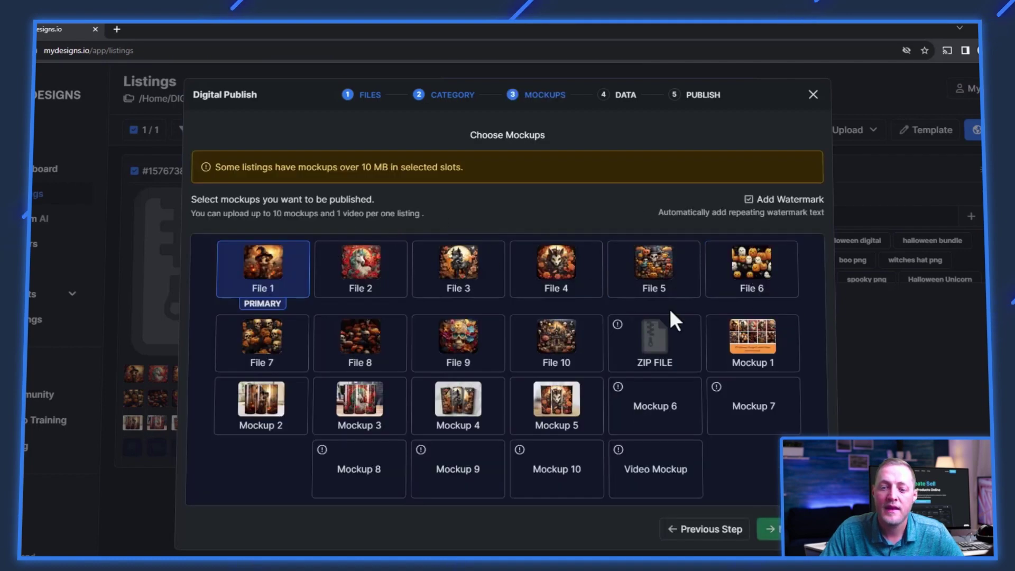
click(762, 350)
click(272, 294)
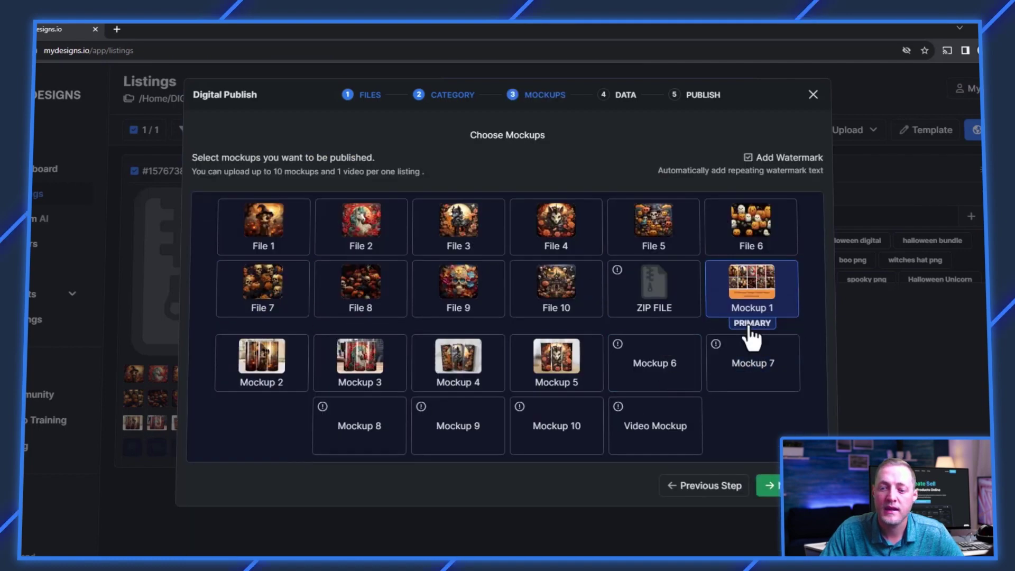
click(267, 373)
click(349, 365)
click(457, 365)
click(542, 371)
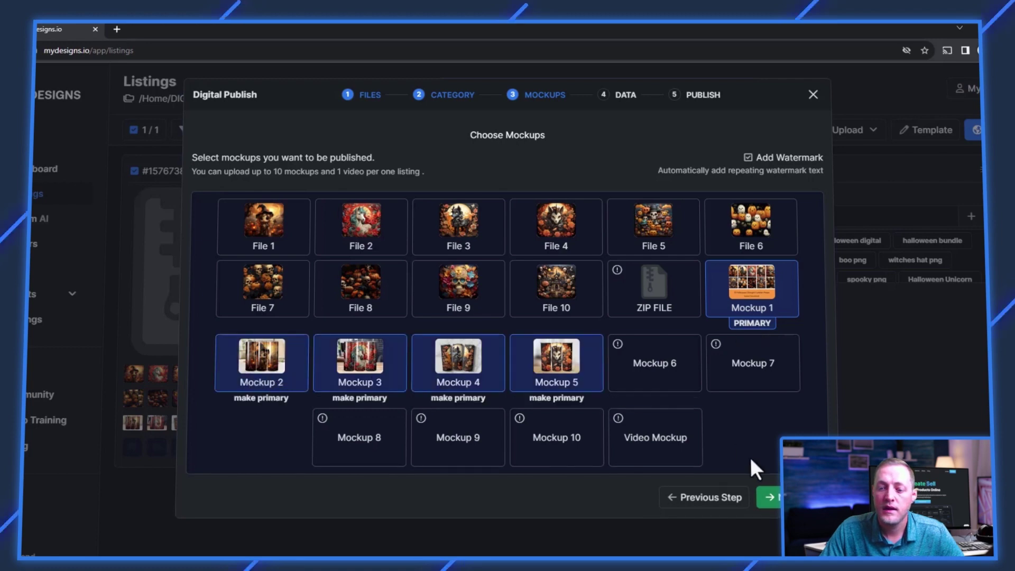
click(769, 497)
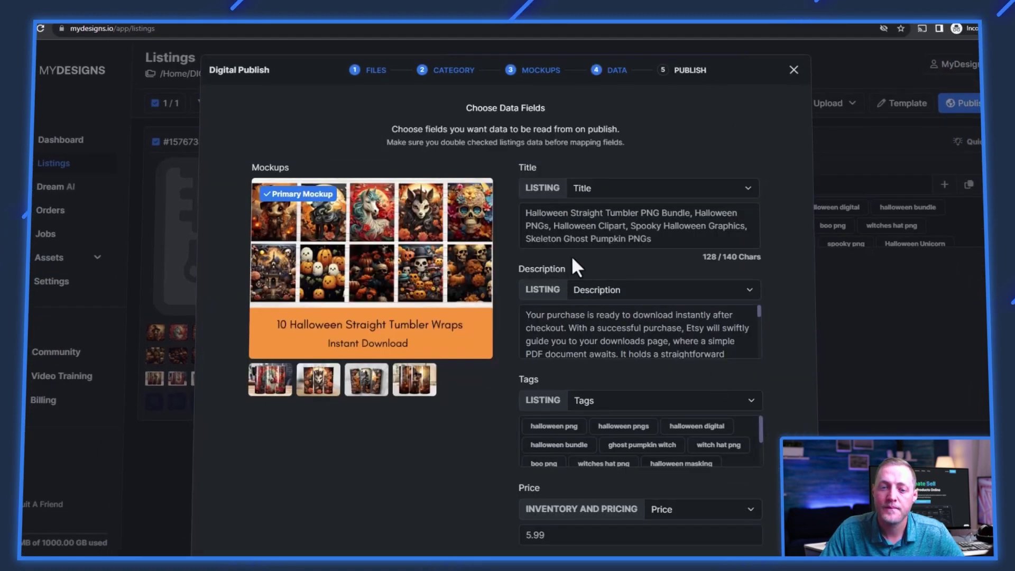
Review the mapped title, description, tags, price 5.99 and quantity 999
scroll(540, 267, down, 3)
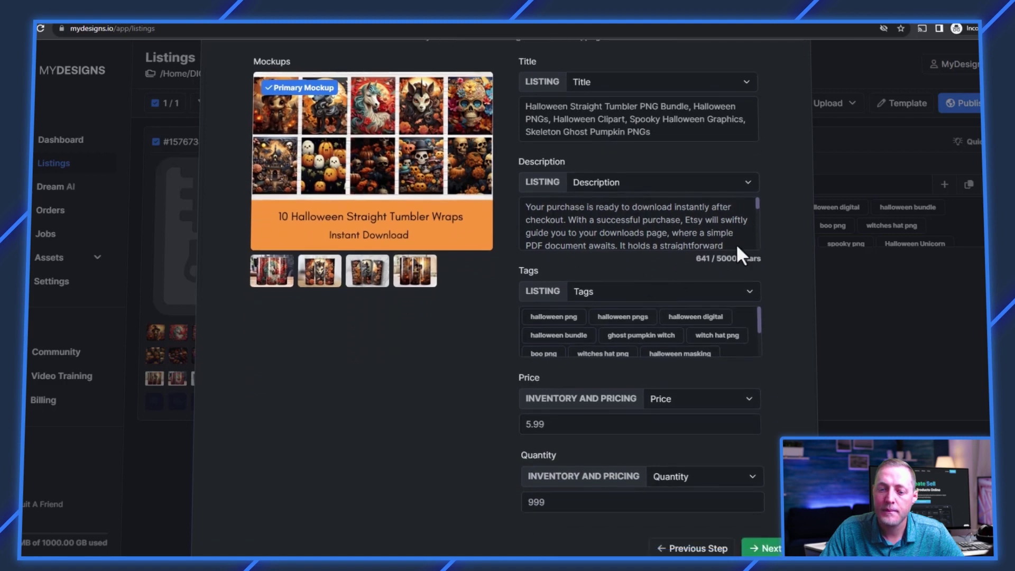
scroll(338, 138, up, 3)
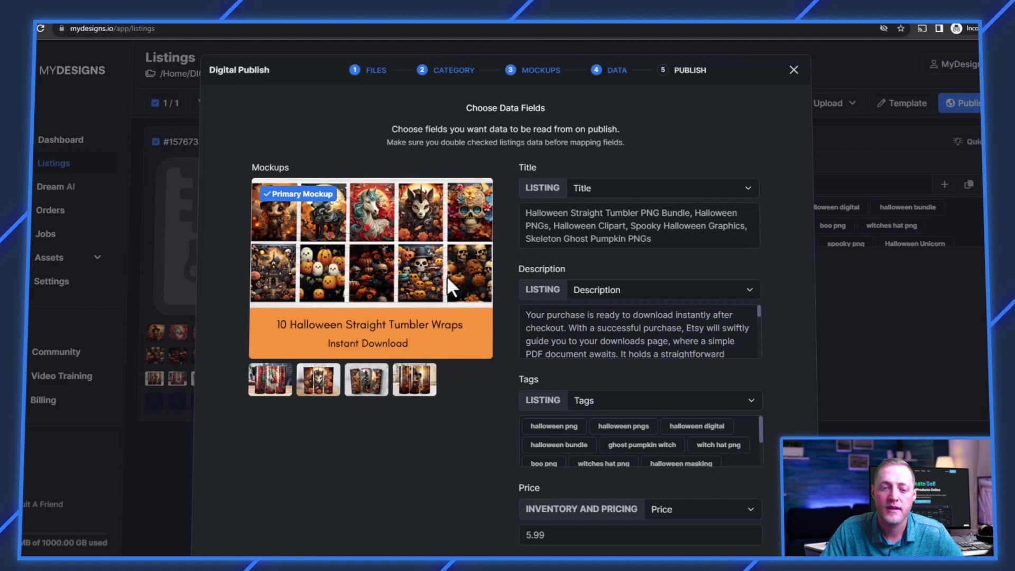
scroll(318, 325, down, 1)
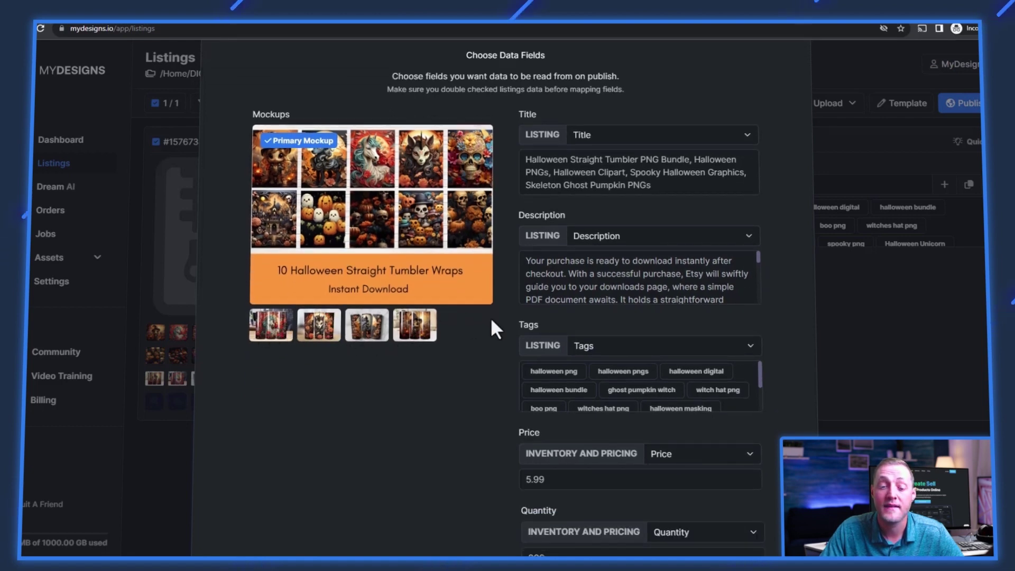
scroll(525, 320, down, 1)
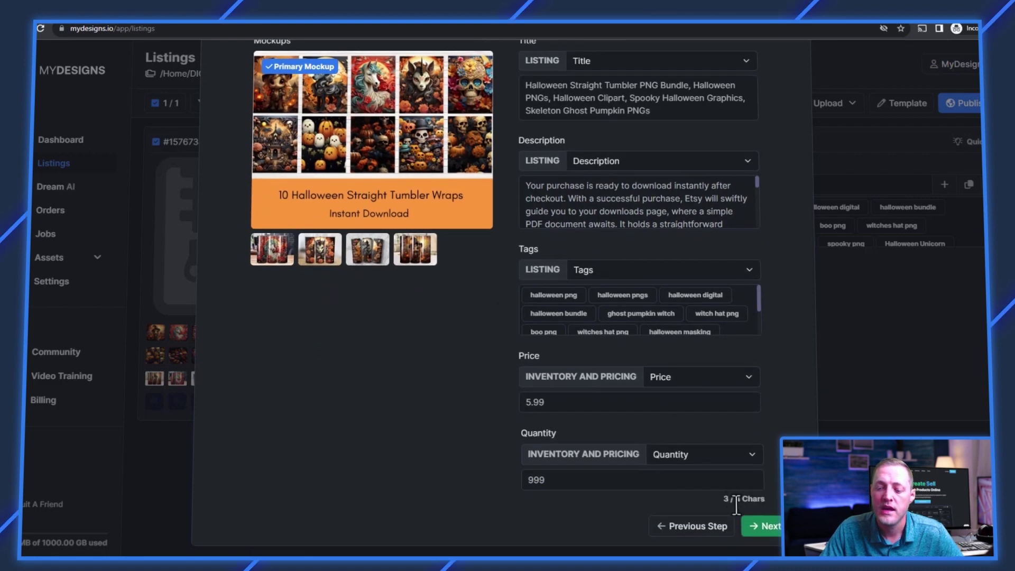
Select the MDSVGShop Etsy shop in the preview and publish the listing as a draft
click(775, 532)
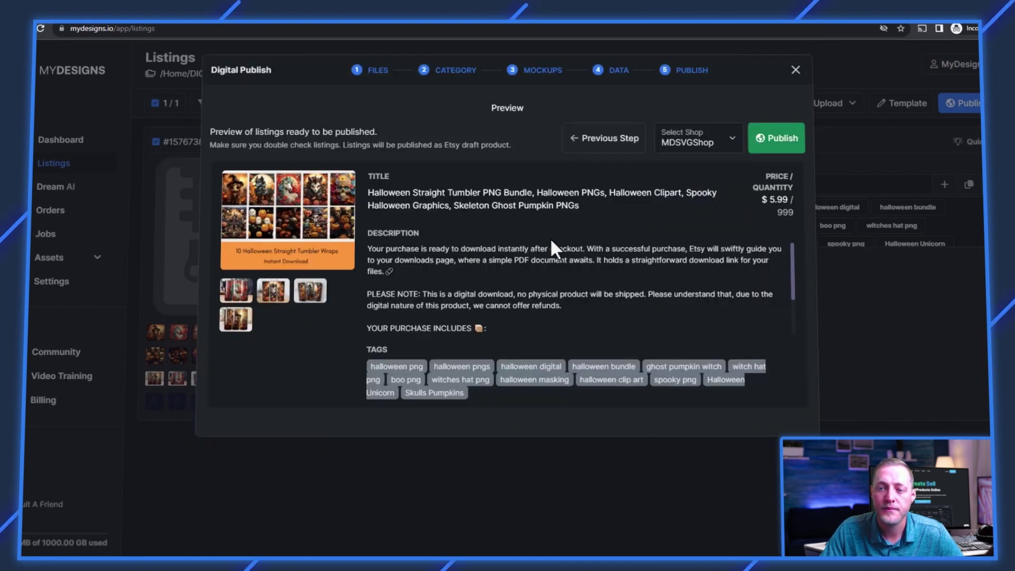
click(697, 140)
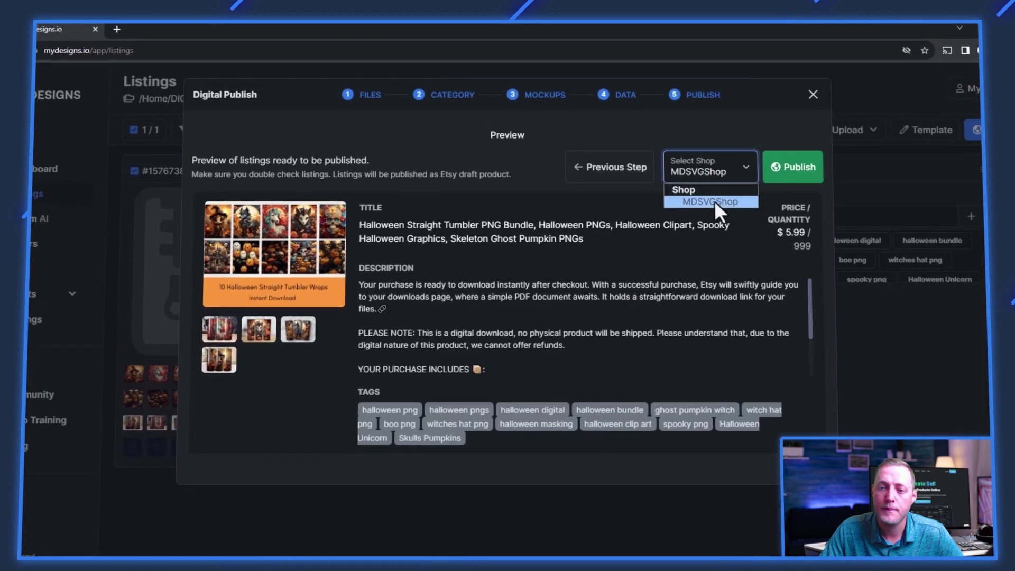
click(700, 178)
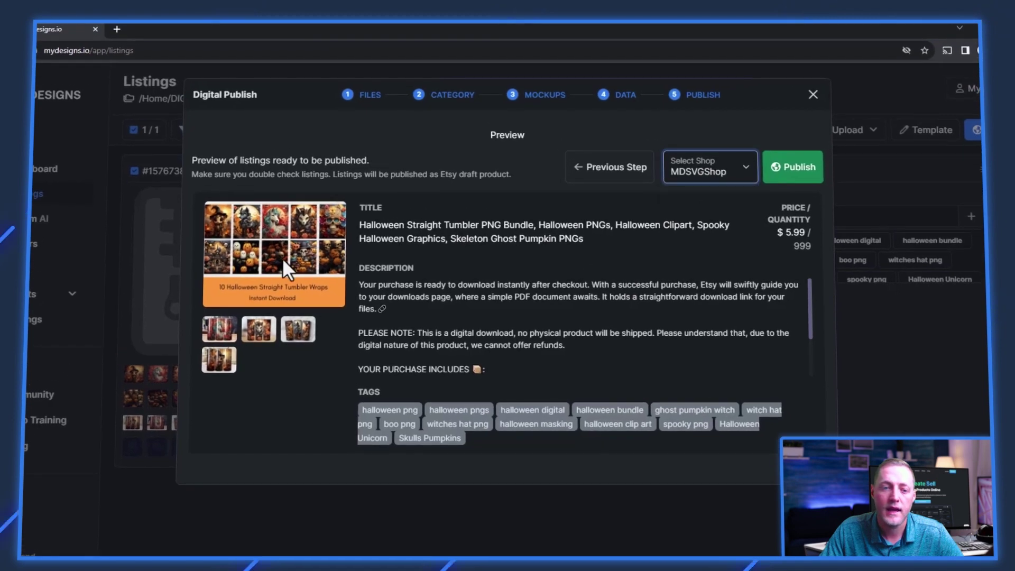
click(799, 167)
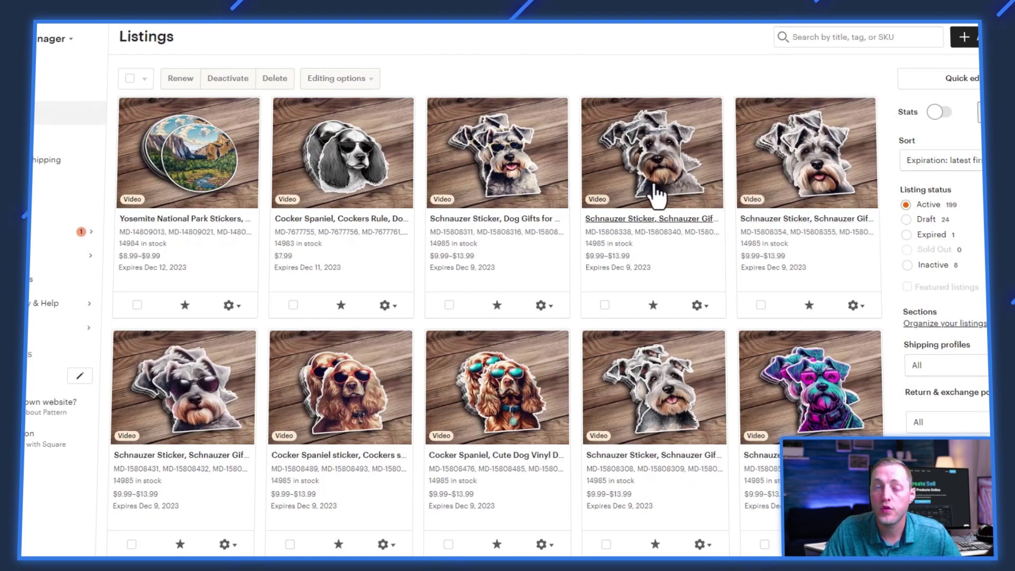
Filter Etsy Shop Manager listings to Draft status
click(906, 220)
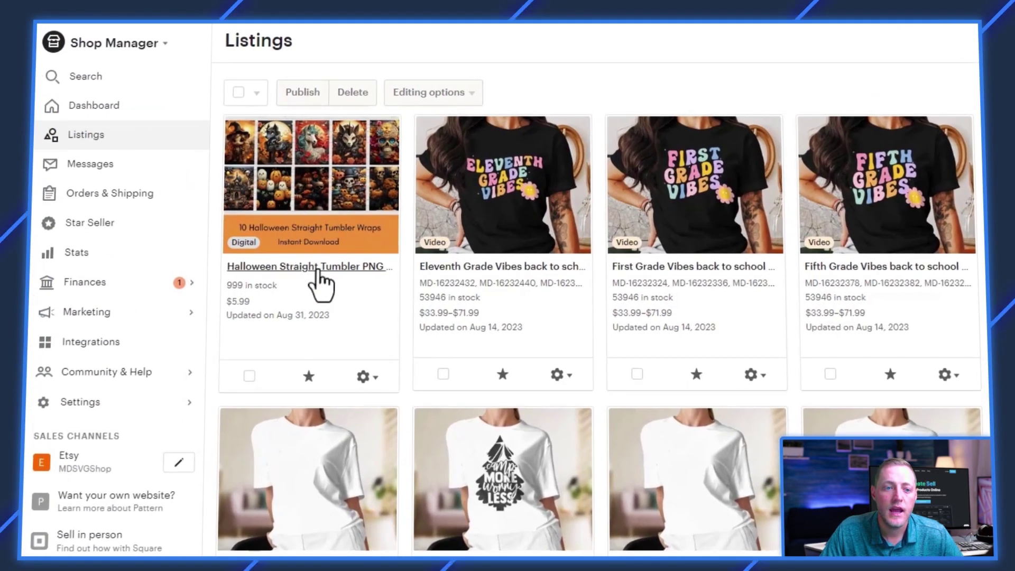
Open the Halloween tumbler draft and review its photos, thumbnail and Download.pdf digital file
click(322, 269)
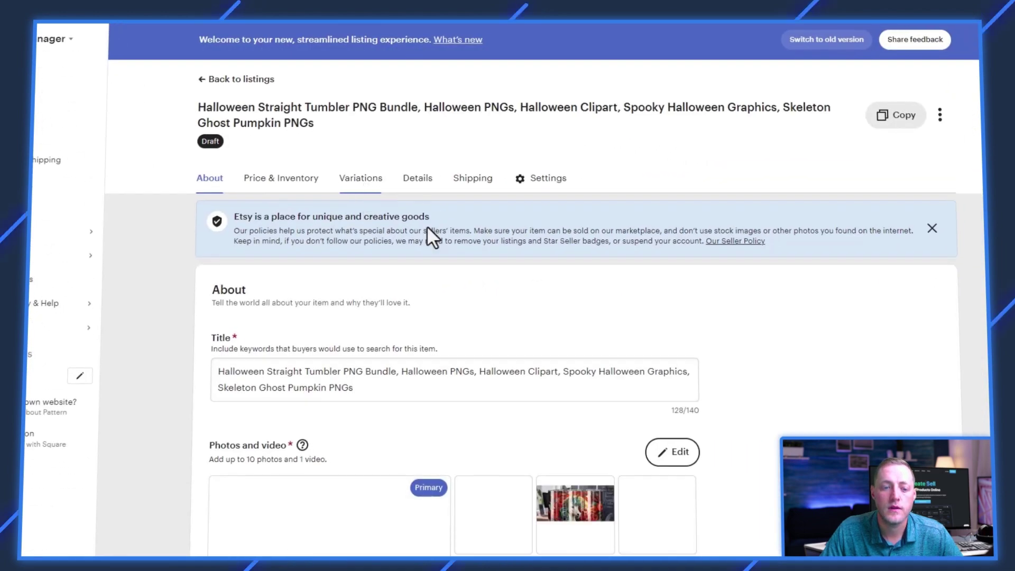
scroll(431, 278, down, 3)
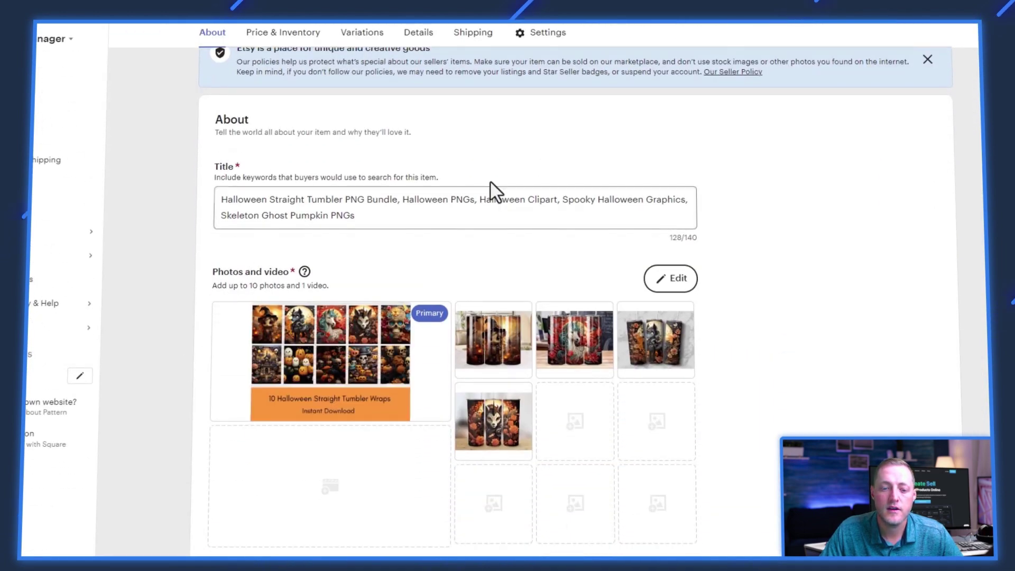
mouse_move(490, 354)
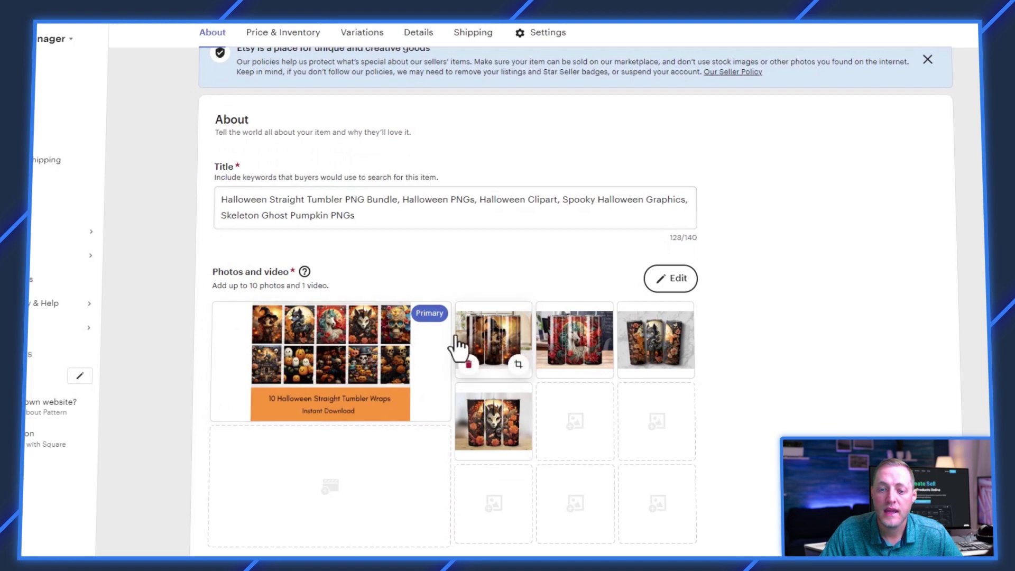
scroll(570, 379, down, 3)
scroll(570, 380, down, 8)
scroll(296, 318, up, 2)
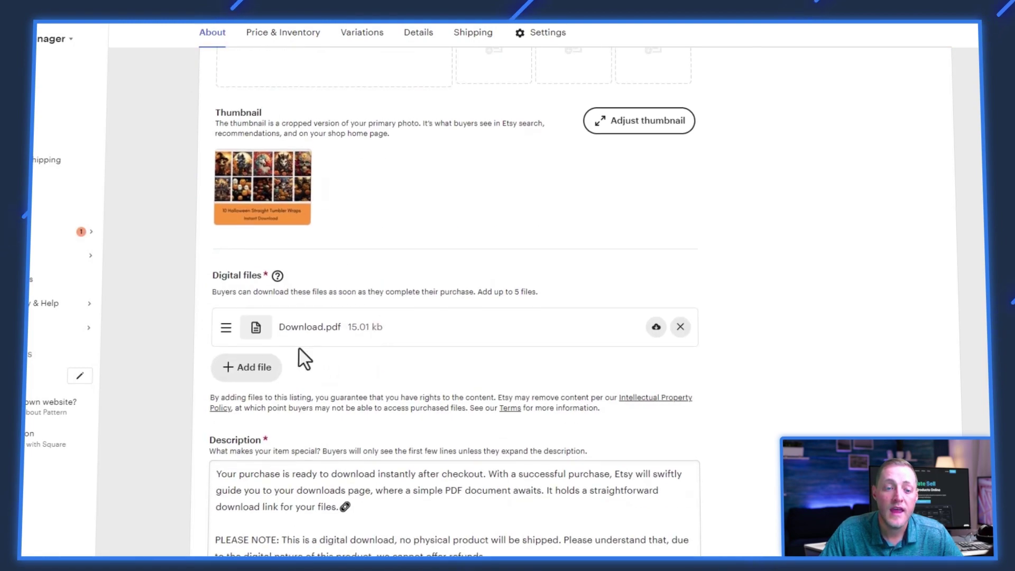